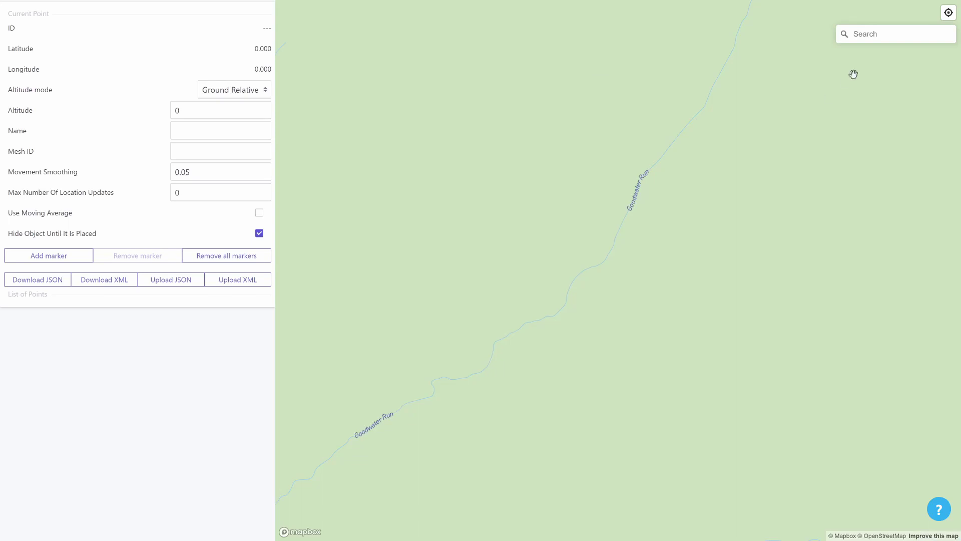
Geolocate, then pan and zoom the map onto Parque da Água Branca in Perdizes, São Paulo.
click(948, 13)
scroll(680, 157, down, 10)
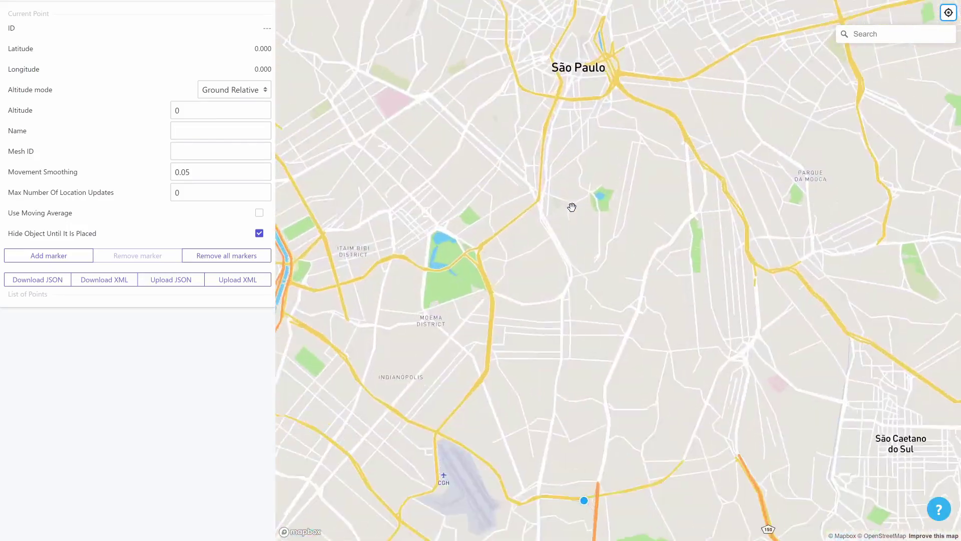
drag(417, 93, 532, 279)
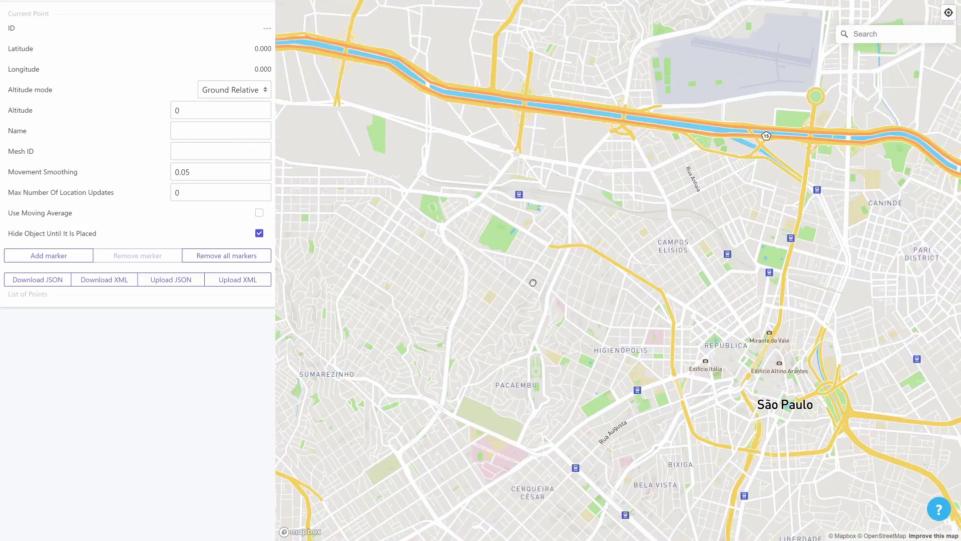
scroll(503, 242, up, 5)
scroll(504, 242, up, 5)
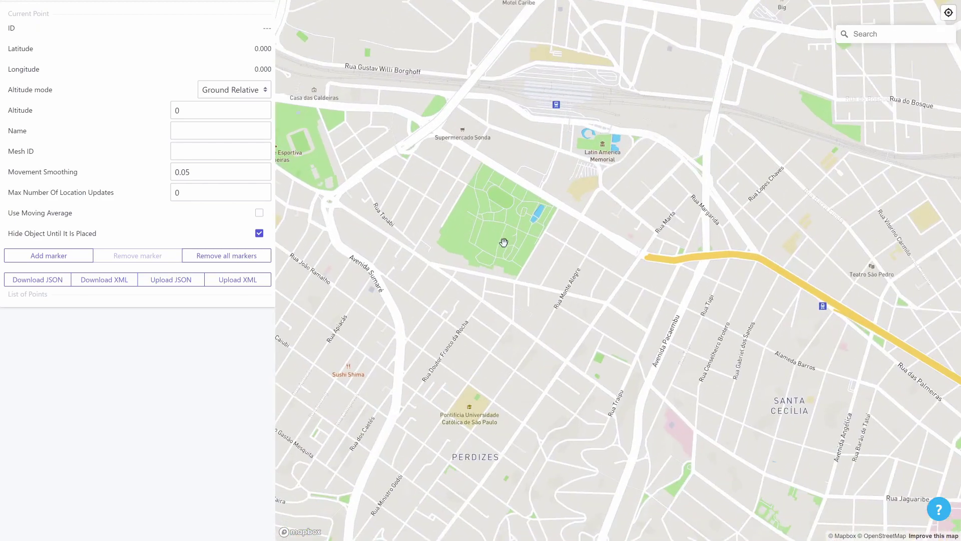
drag(501, 210, 507, 302)
scroll(518, 269, up, 4)
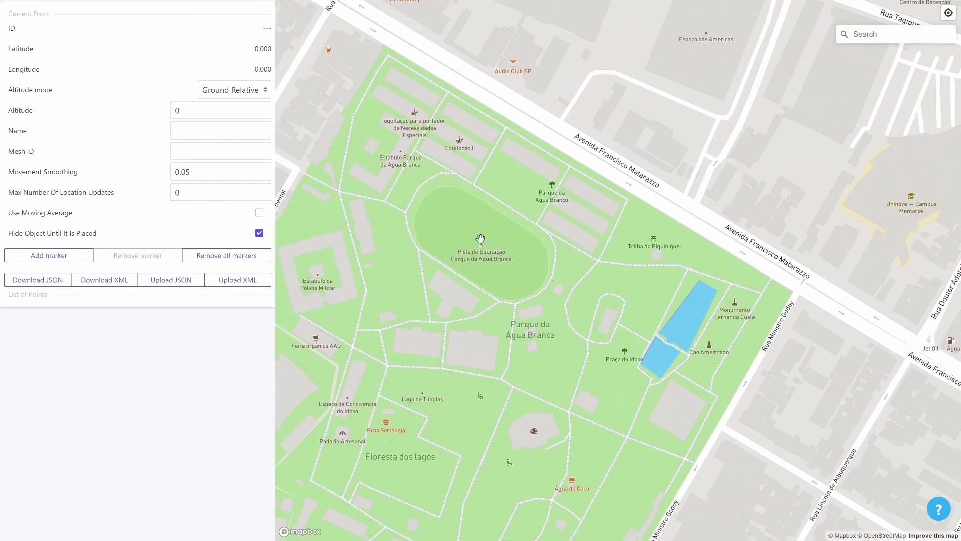
Drop a marker at the equestrian track's north-east edge (latitude -23.5295, longitude -46.6694).
click(535, 229)
click(225, 131)
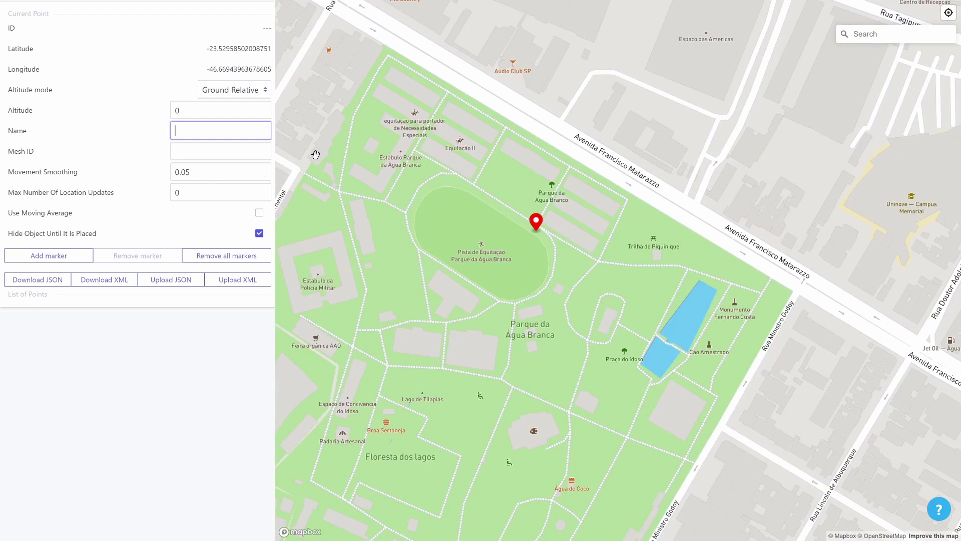
Place the first point and enter Logo01 as its name and Logo as its mesh ID.
click(536, 223)
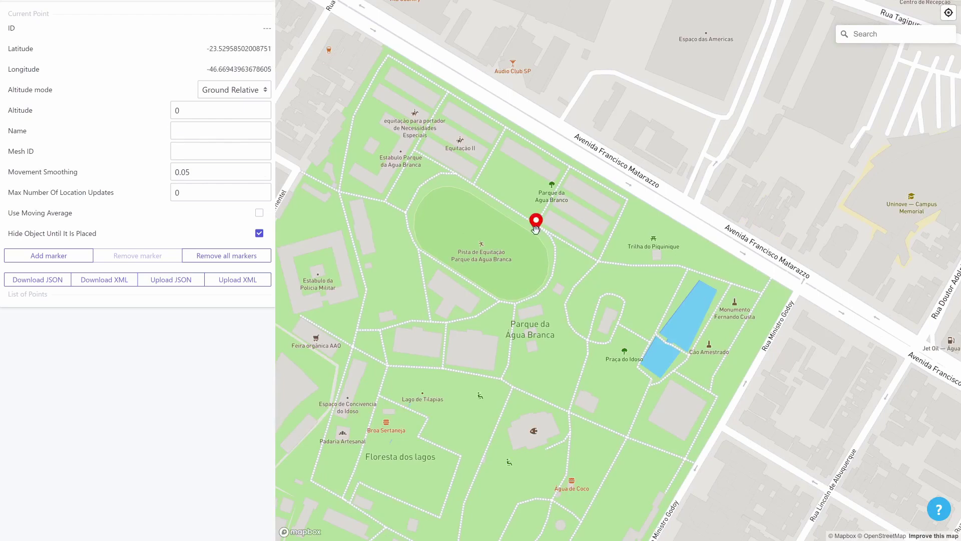
click(251, 132)
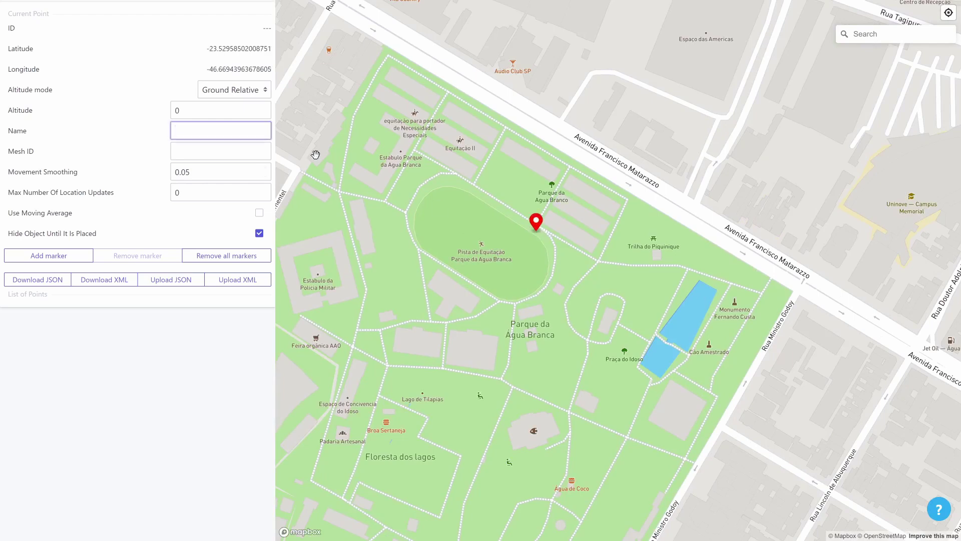
text(Logo01)
key(Tab)
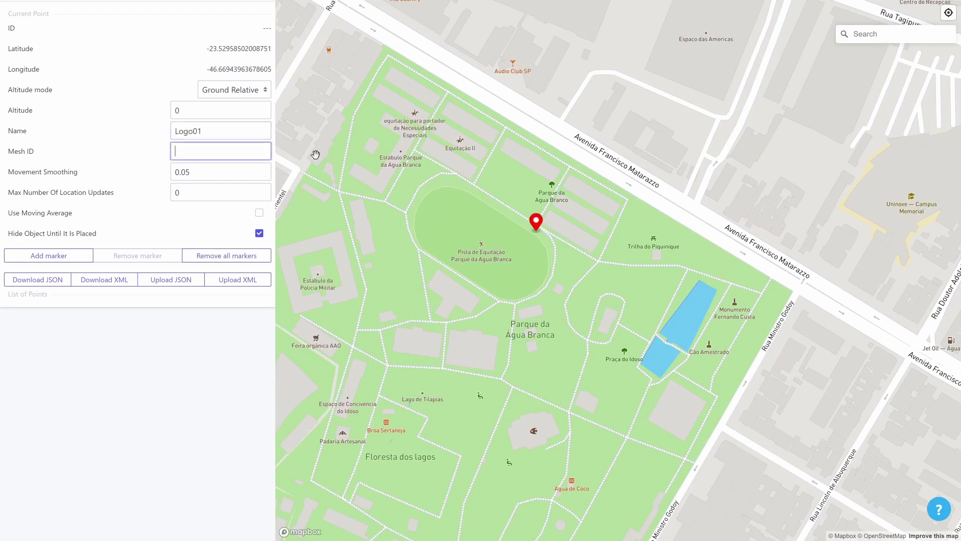
text(Logo)
Add Logo01 to the list, nudge its marker slightly, and place the Logo02 point.
click(52, 256)
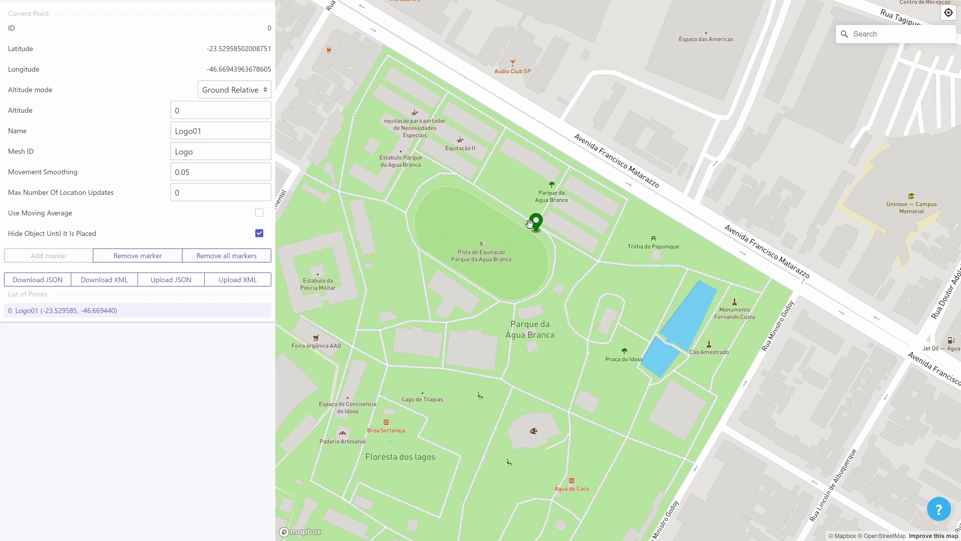
mouse_move(534, 224)
mouse_down()
mouse_move(511, 208)
mouse_move(536, 221)
mouse_up()
click(506, 212)
Add Logo02 and Logo03, then Logo04 at the track's west end, each with mesh ID Logo.
click(74, 256)
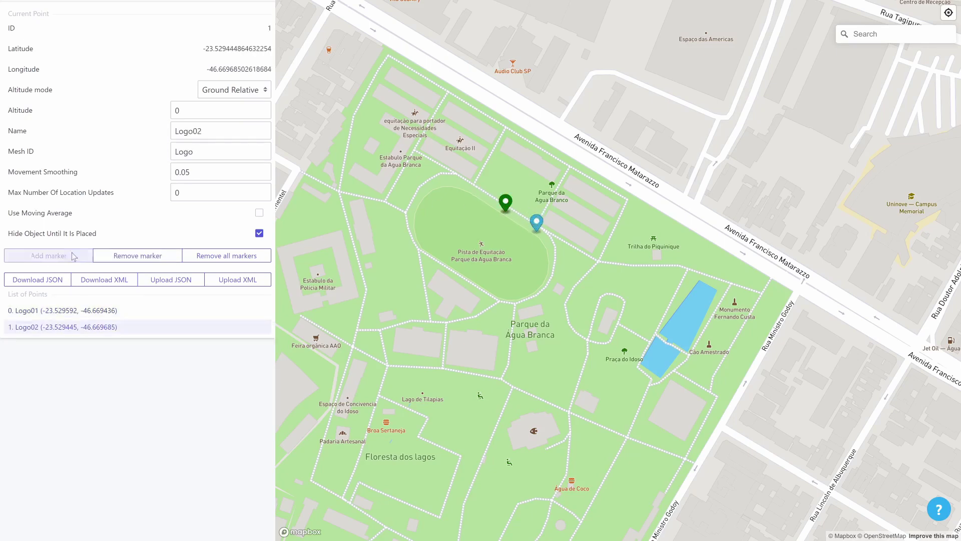
click(476, 189)
click(48, 255)
click(433, 178)
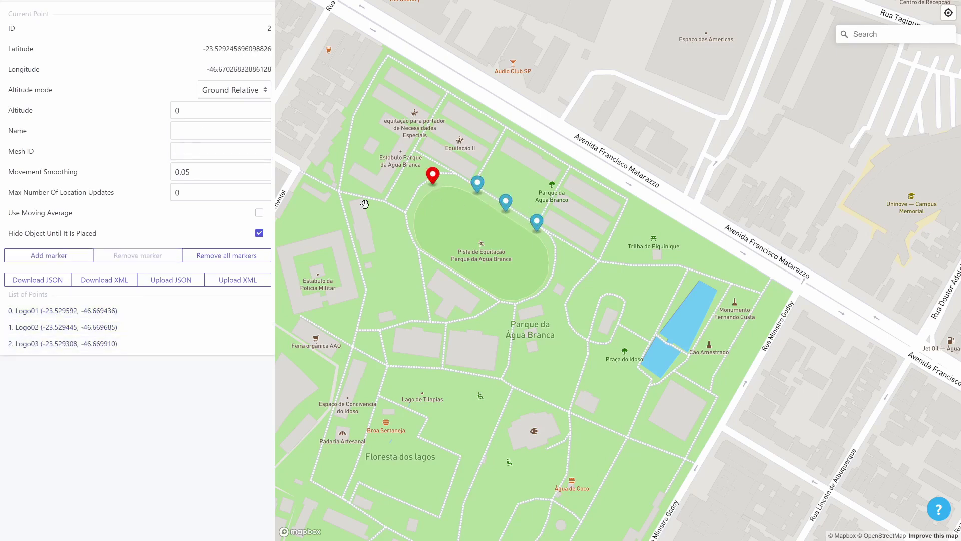
text(Logo04)
key(Tab)
text(Logo)
click(48, 256)
Add points Logo05 and Logo06 on the track's west side, each with mesh ID Logo.
click(410, 207)
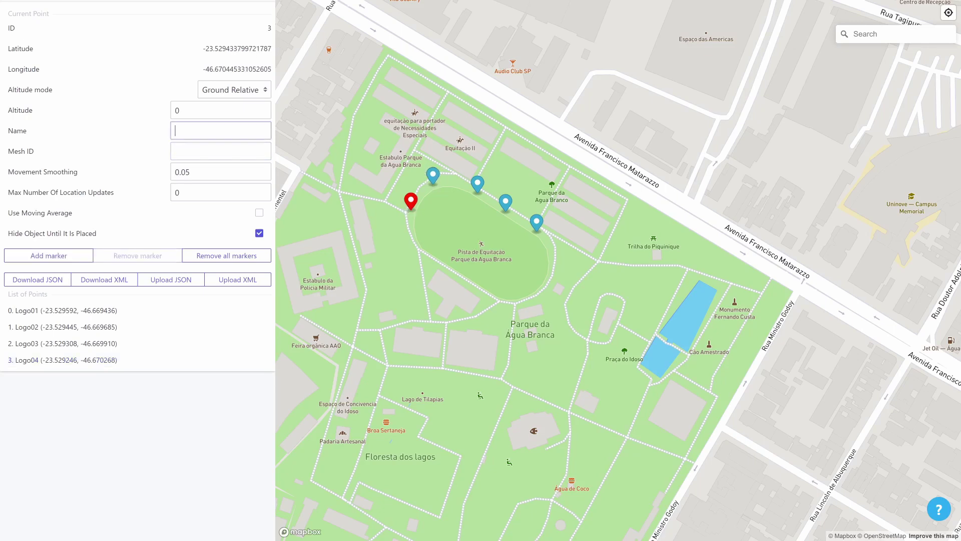
text(Logo05)
key(Tab)
text(Logo)
click(48, 256)
click(427, 254)
text(Logo06)
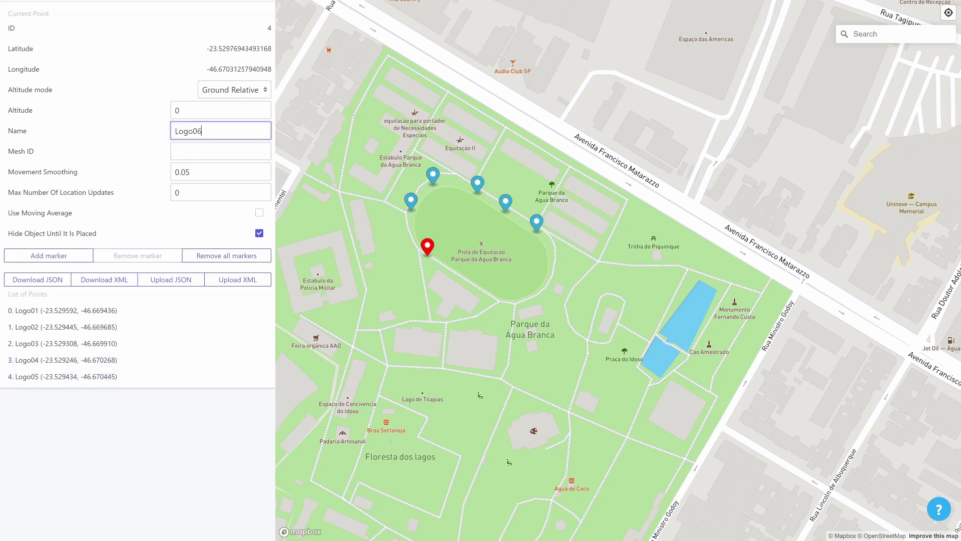
key(Tab)
text(Logo)
click(49, 255)
Add Logo07, Logo08 and Logo09 along the track's south side, each with mesh ID Logo.
click(459, 274)
text(Logo07	Logo)
click(49, 256)
click(491, 294)
text(Logo08	Logo)
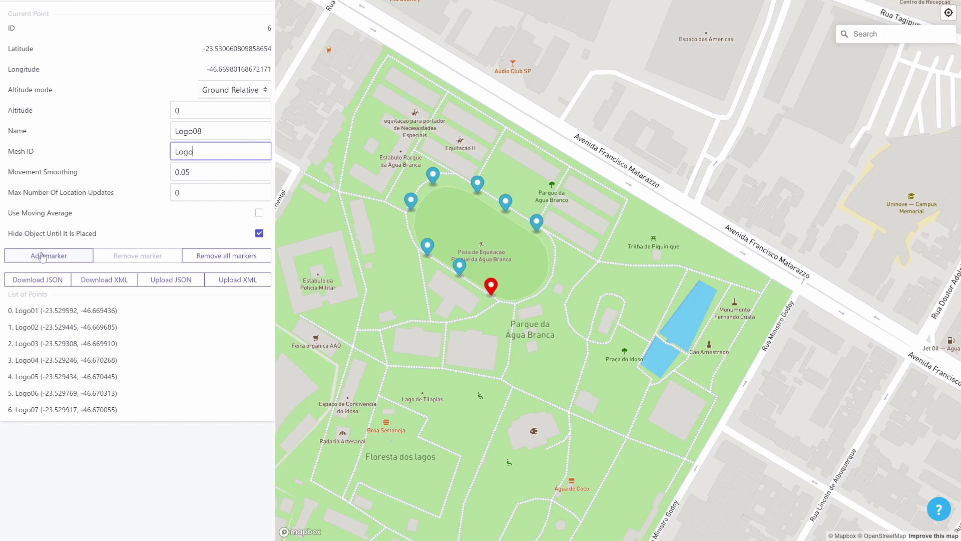
click(42, 256)
click(546, 282)
text(Logo09)
key(Tab)
text(Logo)
click(48, 255)
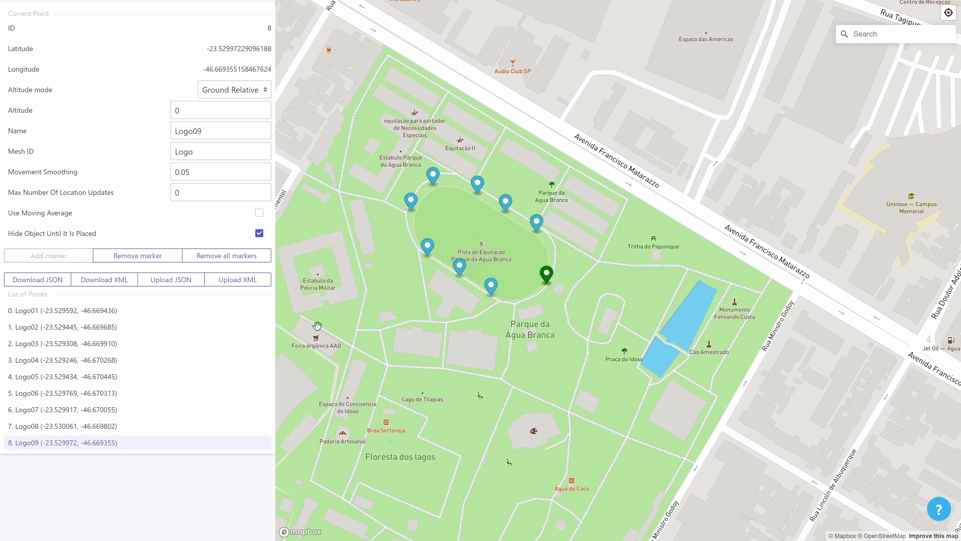
click(536, 223)
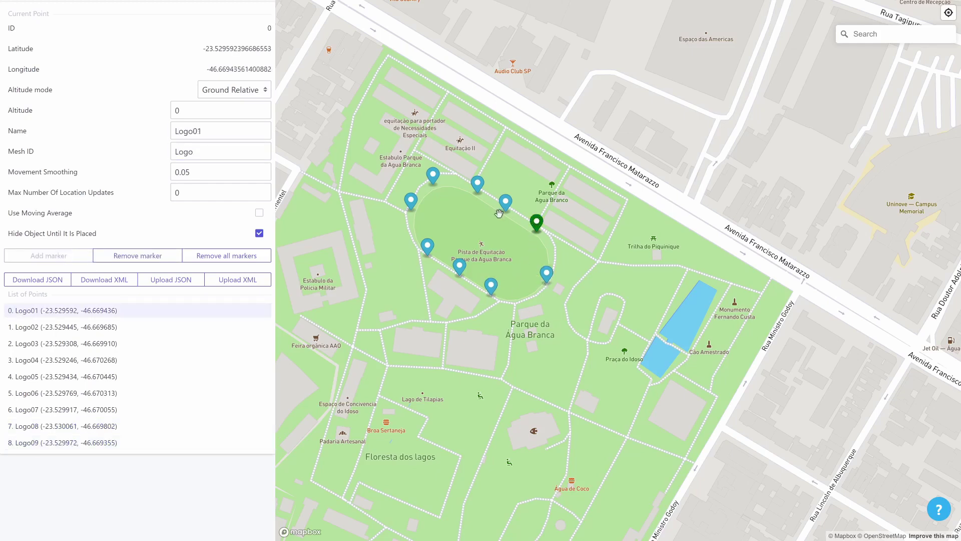
click(505, 203)
click(477, 185)
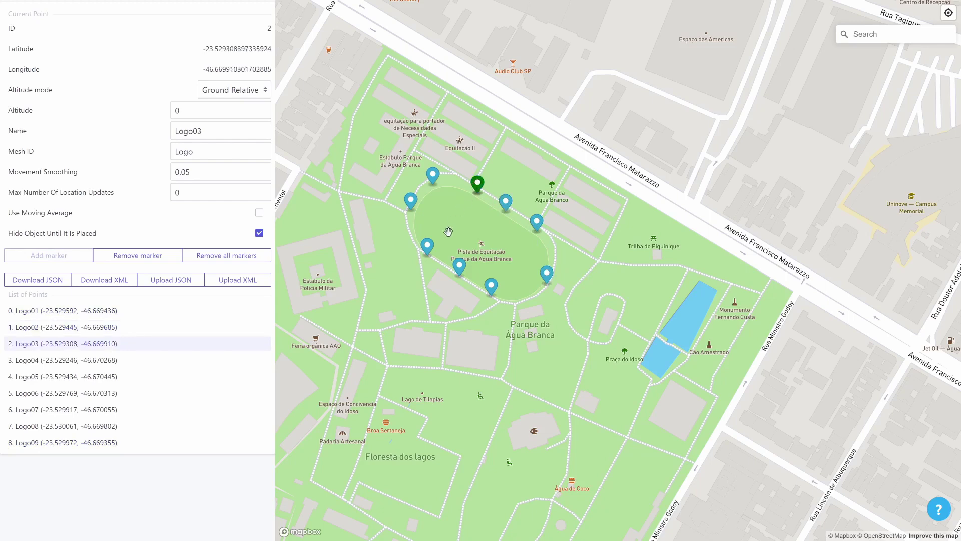
click(428, 247)
click(112, 376)
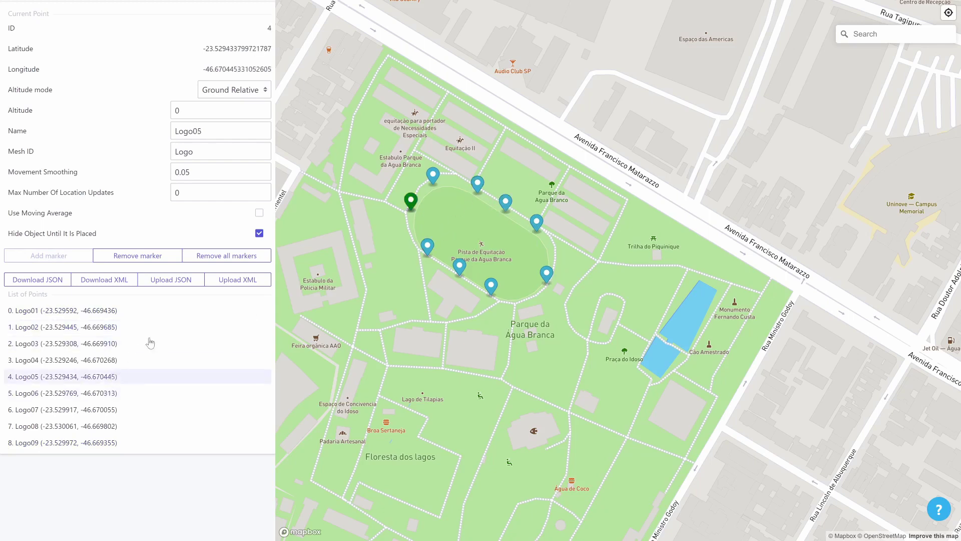
click(158, 328)
click(160, 376)
click(162, 409)
click(168, 428)
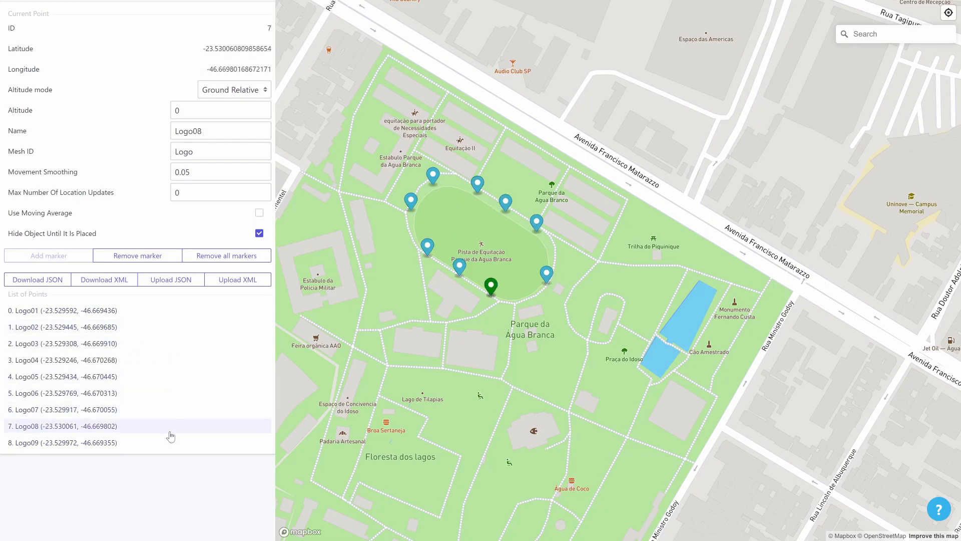
click(171, 444)
click(187, 395)
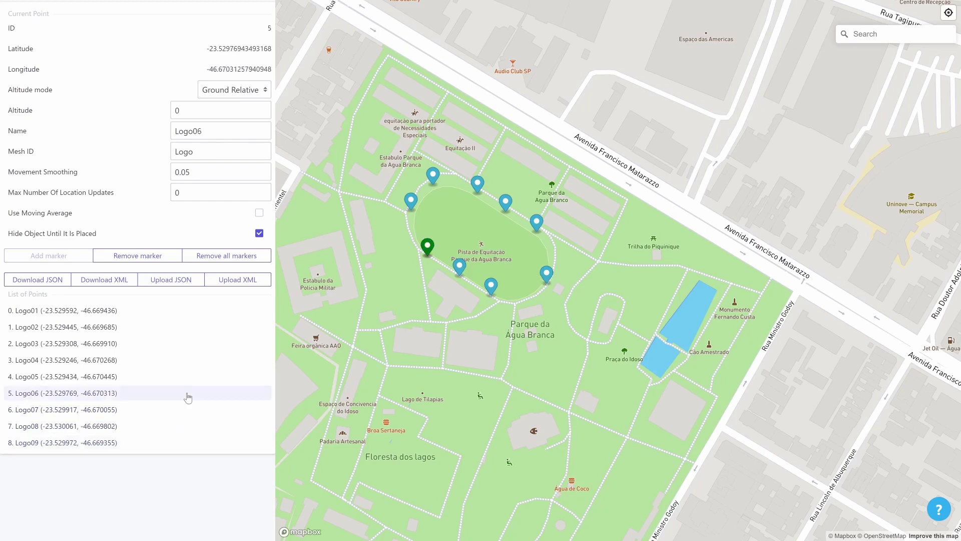
Download the points as an XML document, offered under the file name data.
click(118, 280)
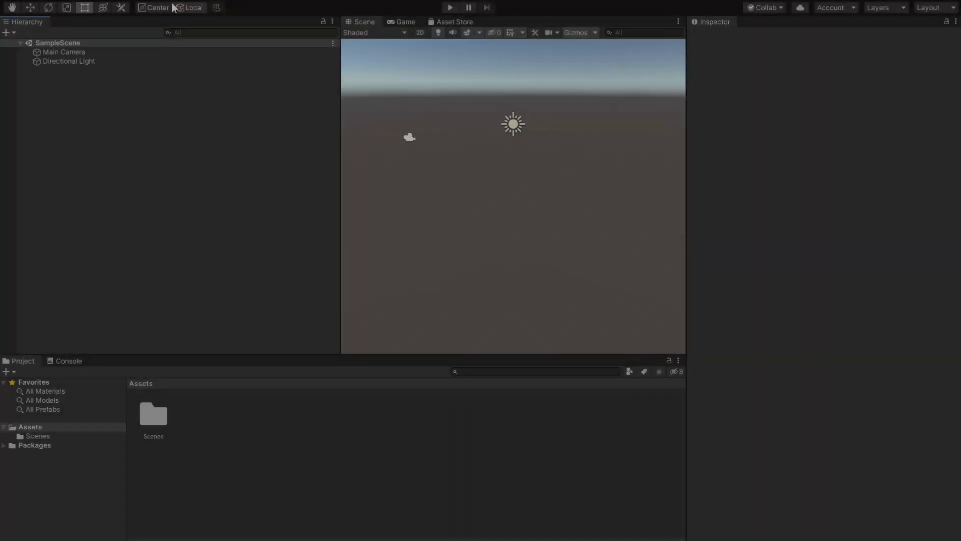
Install the AR Foundation 2.1.4 package from the Package Manager.
click(148, 1)
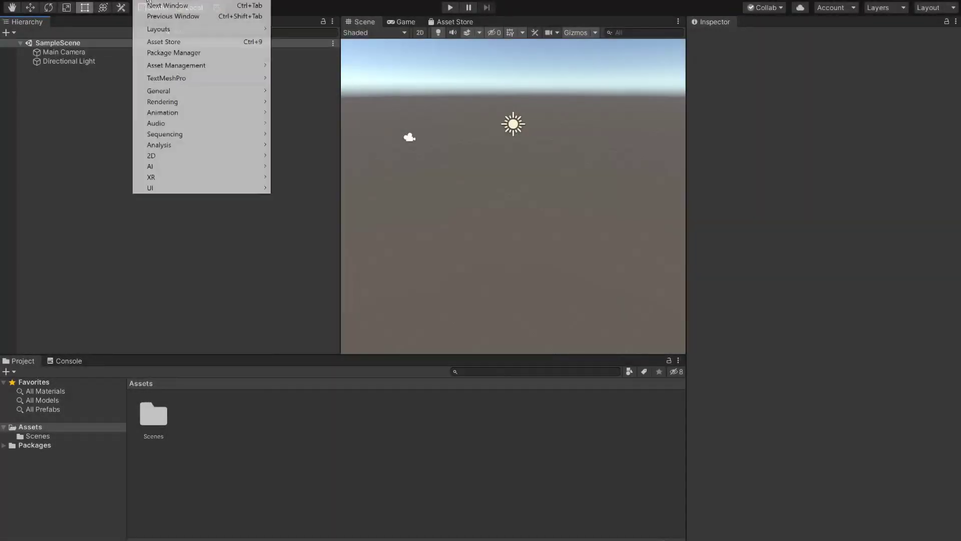
click(200, 52)
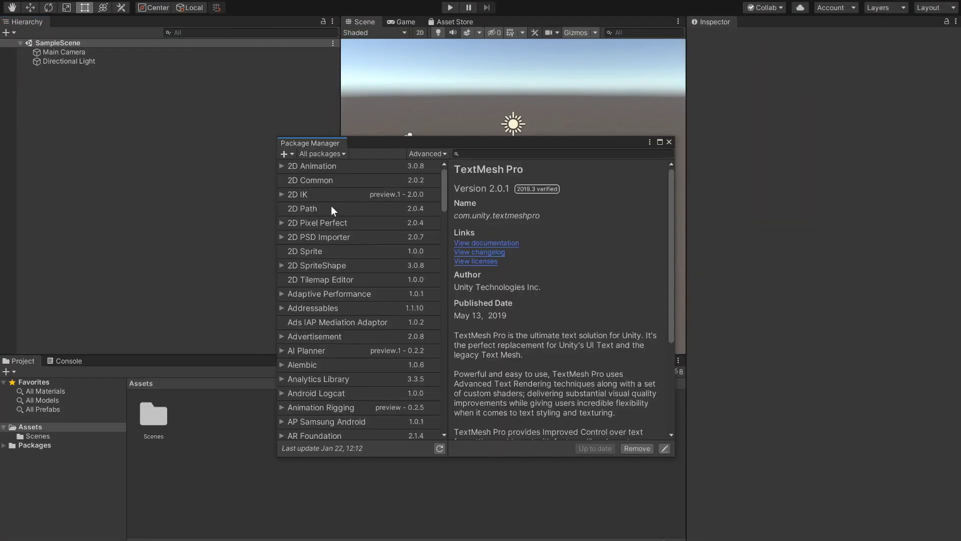
drag(443, 331, 443, 180)
scroll(353, 303, up, 1)
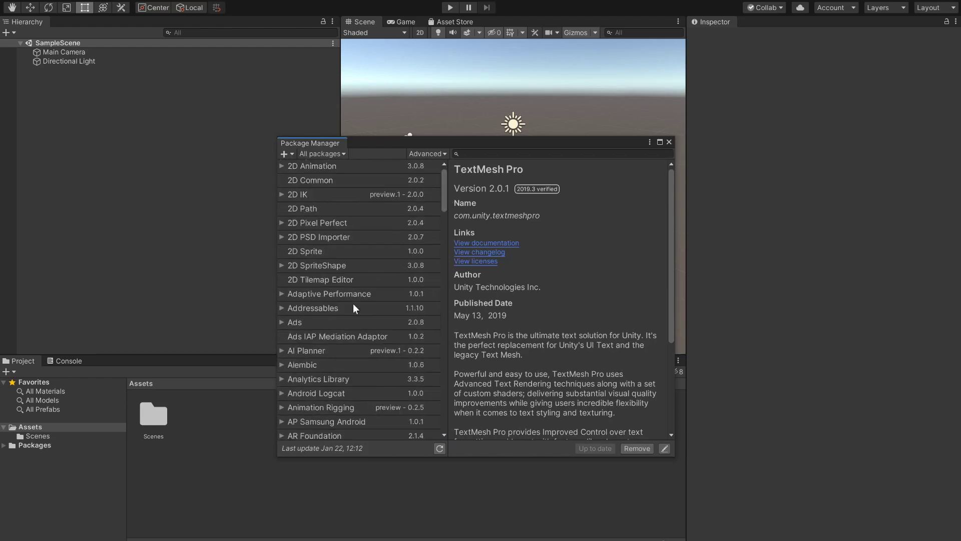
scroll(332, 356, down, 1)
click(338, 388)
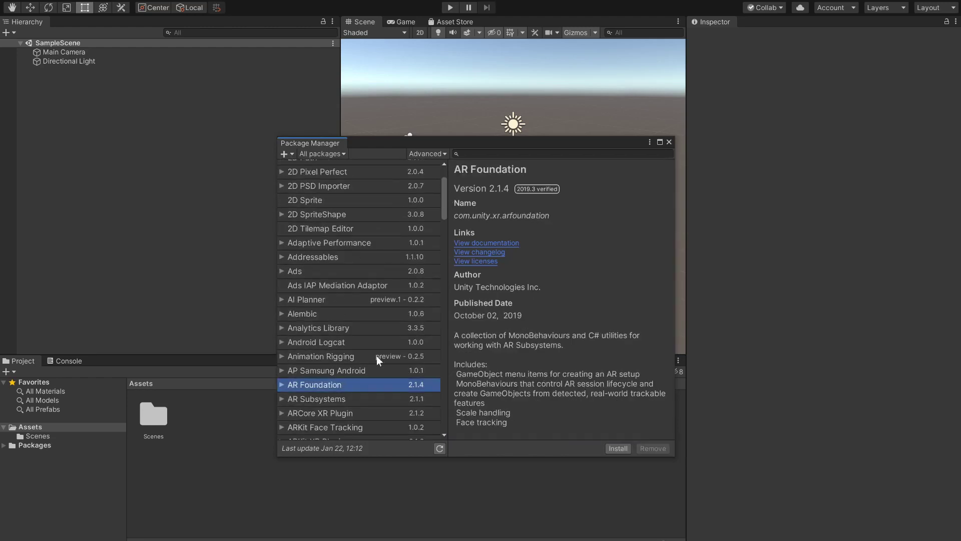
click(624, 450)
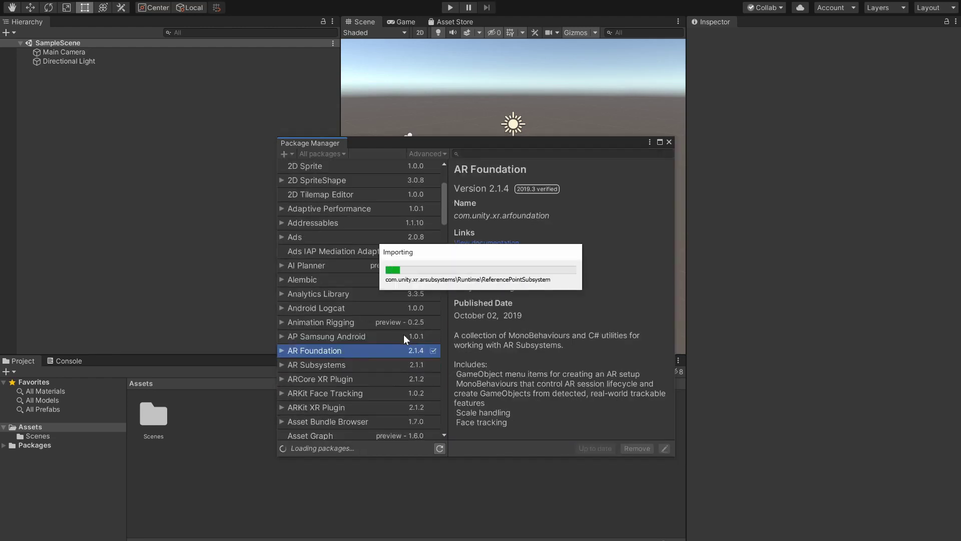
Install the ARCore XR Plugin 2.1.2 package and close the Package Manager.
click(374, 377)
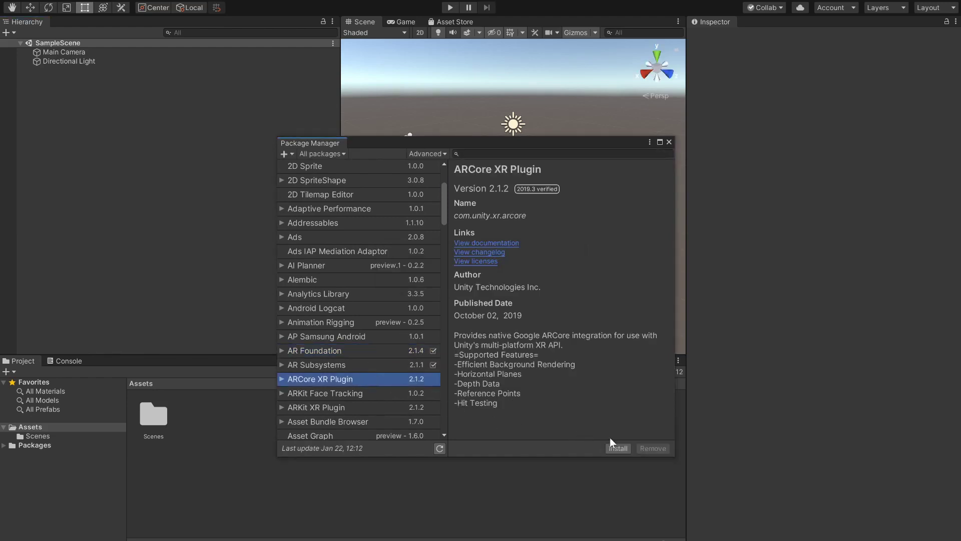
click(617, 448)
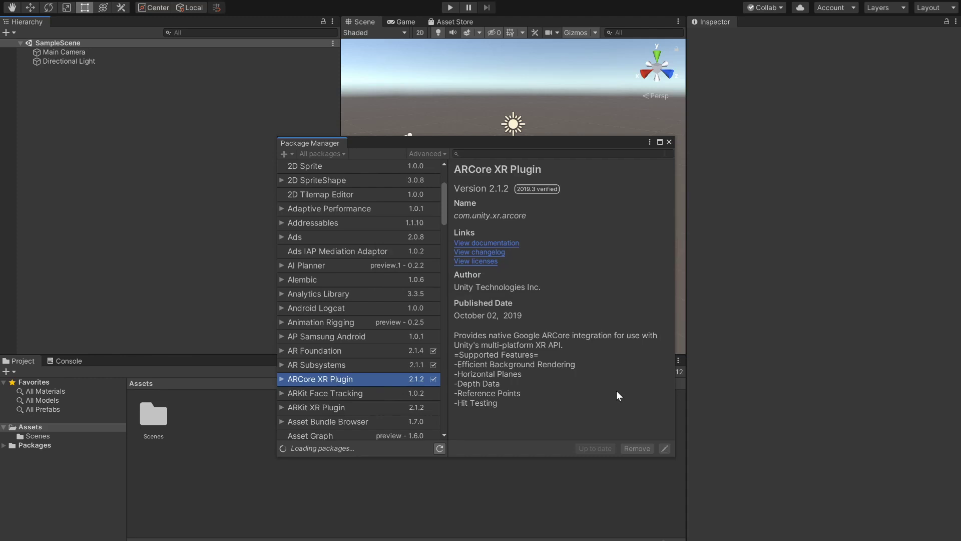
scroll(338, 359, down, 2)
scroll(335, 366, down, 1)
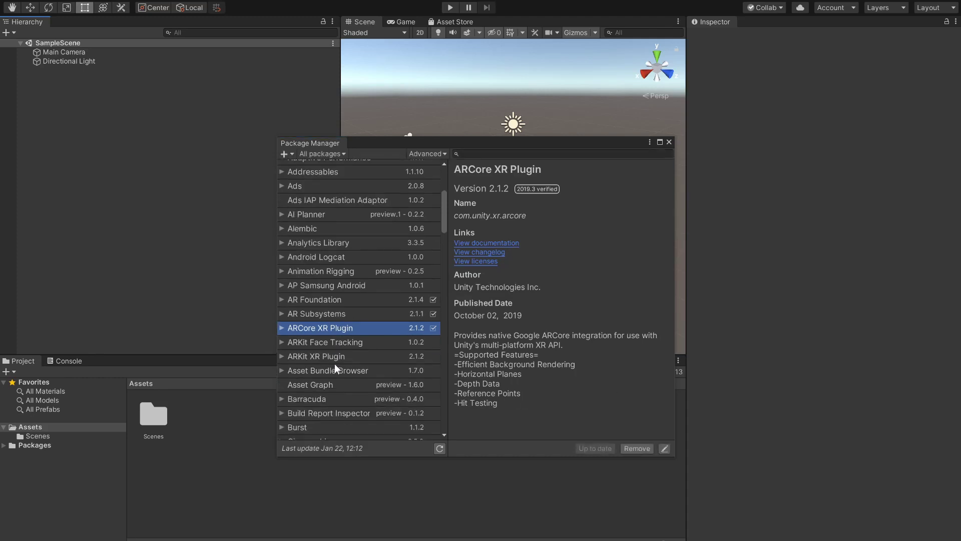
click(320, 357)
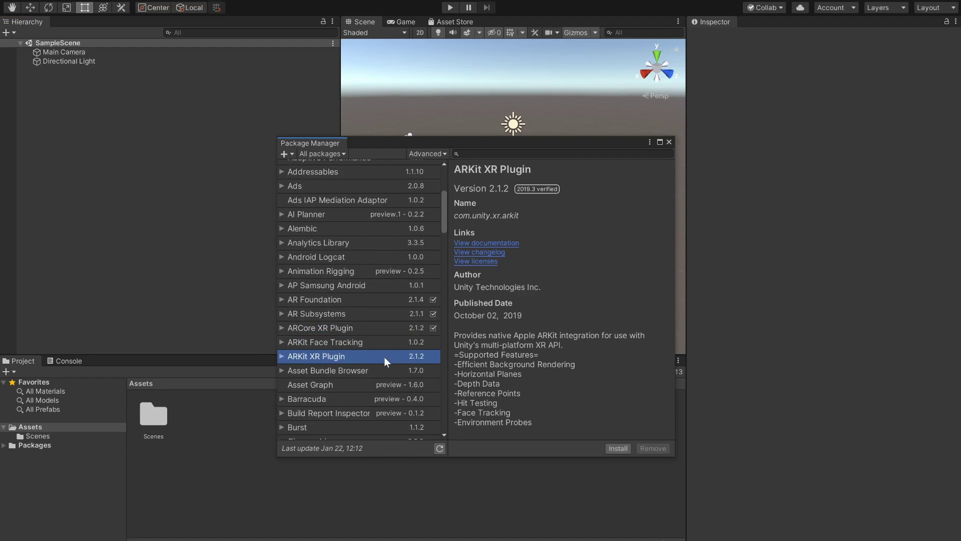
key(alt+F4)
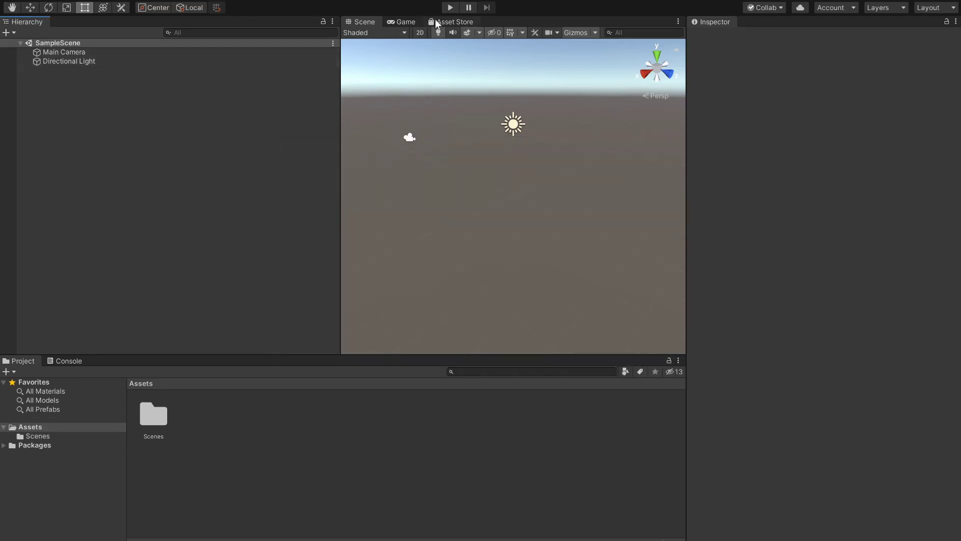
Import all files of the AR+GPS Location package from the Asset Store, adding ARLocation and Resources folders.
click(449, 21)
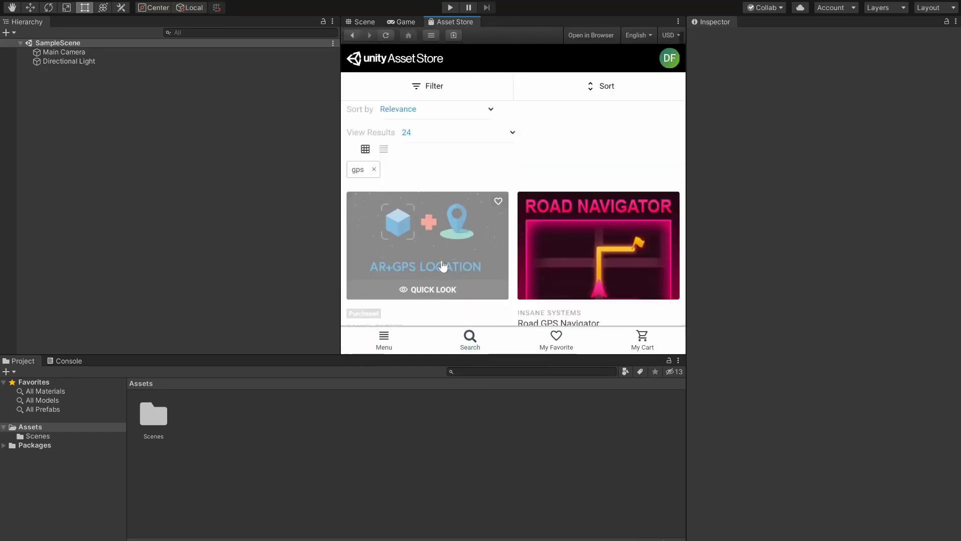
click(498, 269)
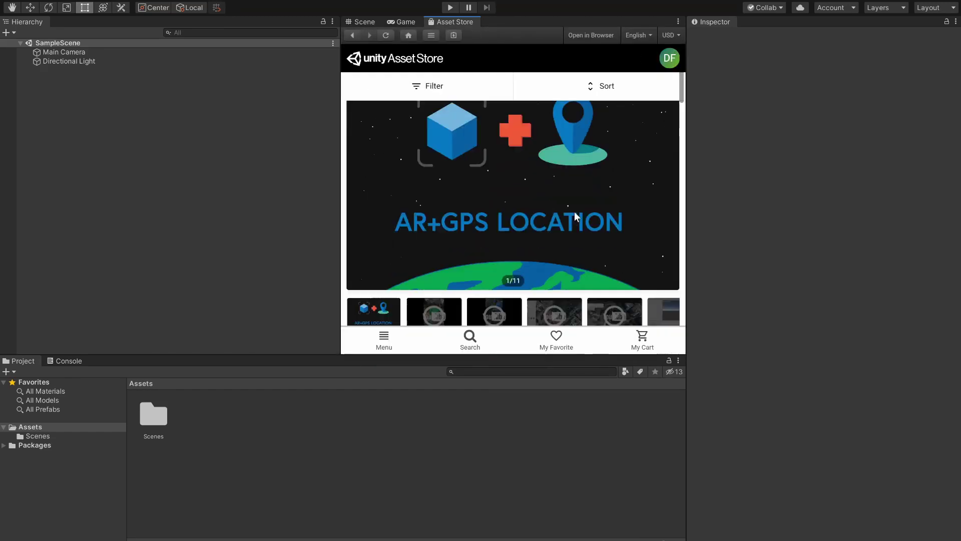
scroll(498, 251, down, 3)
click(494, 311)
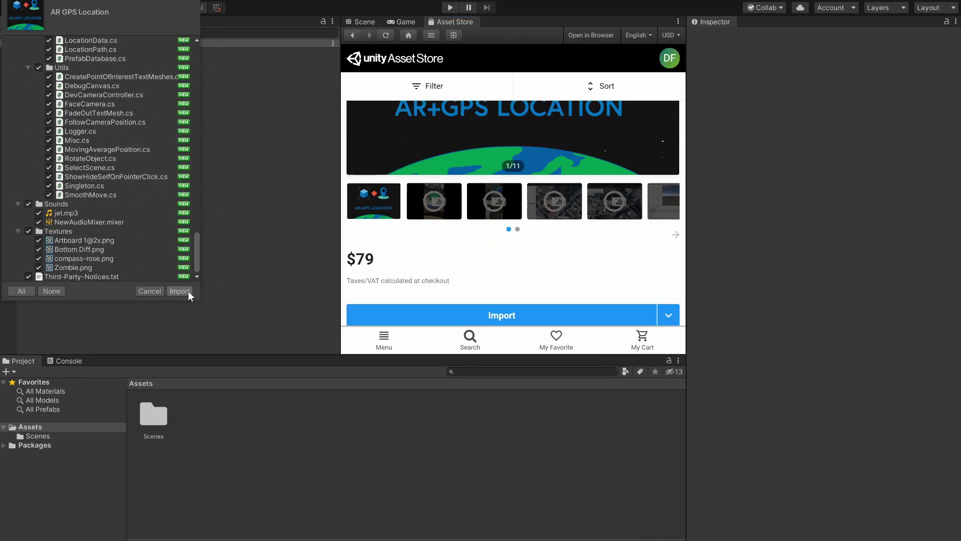
click(188, 291)
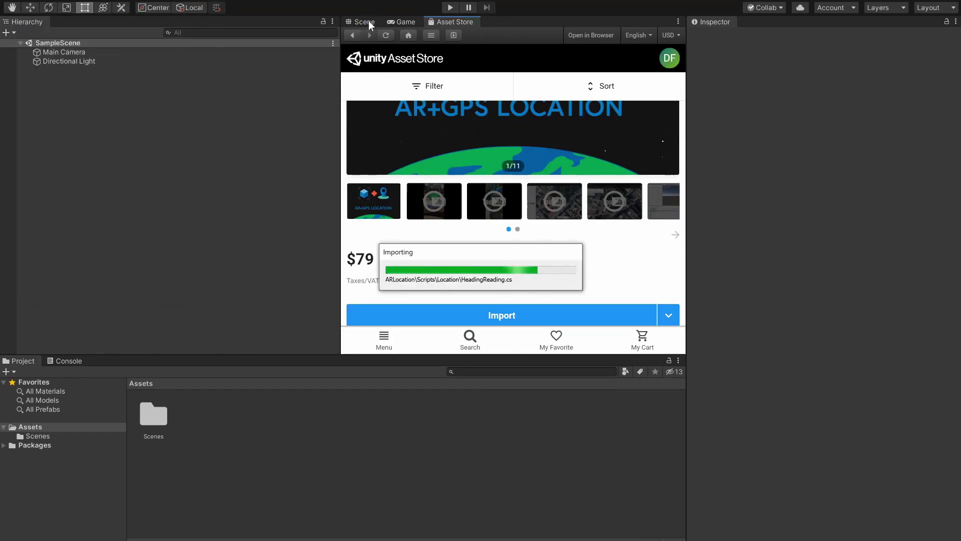
click(369, 22)
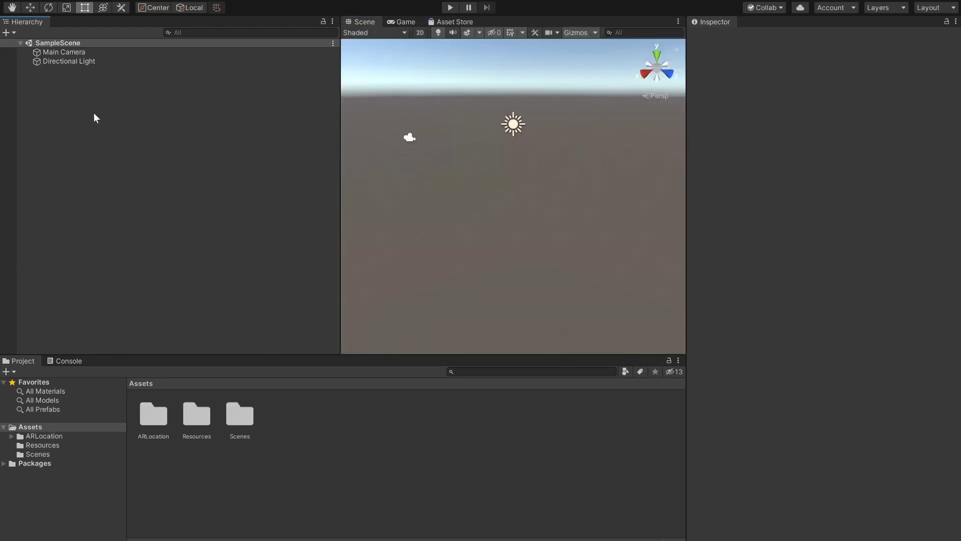
Create the AR+GPS basic scene structure (AR Session, AR Session Origin, GPS Stage Object) and save.
right_click(94, 115)
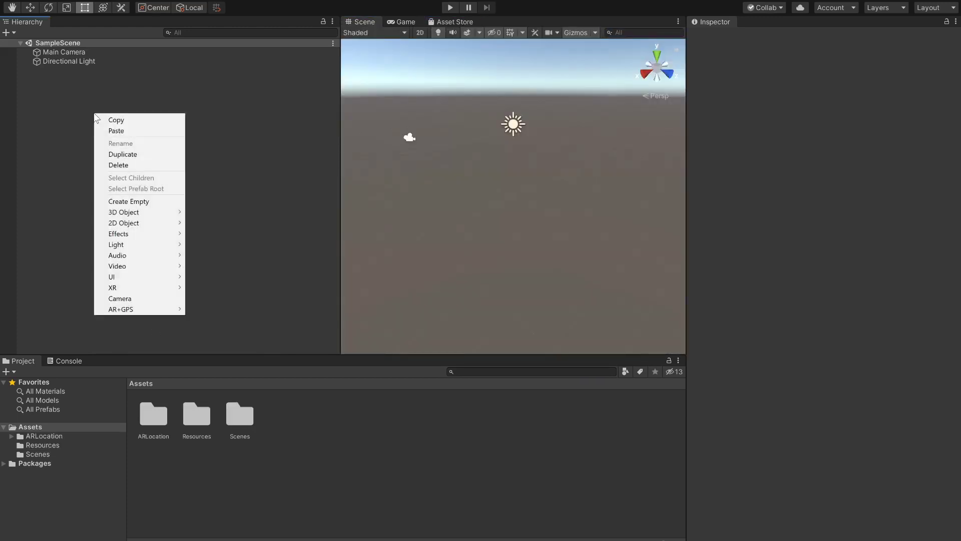
mouse_move(141, 310)
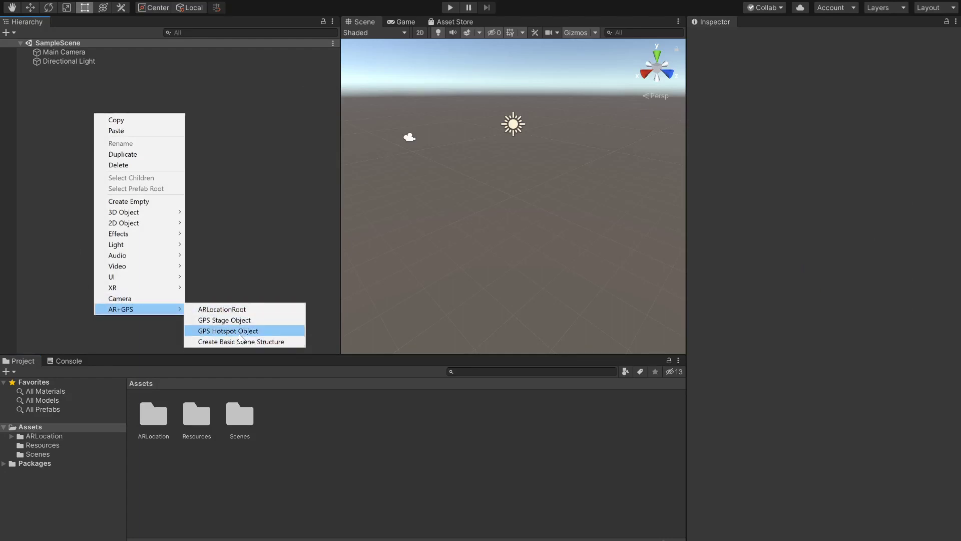
click(276, 340)
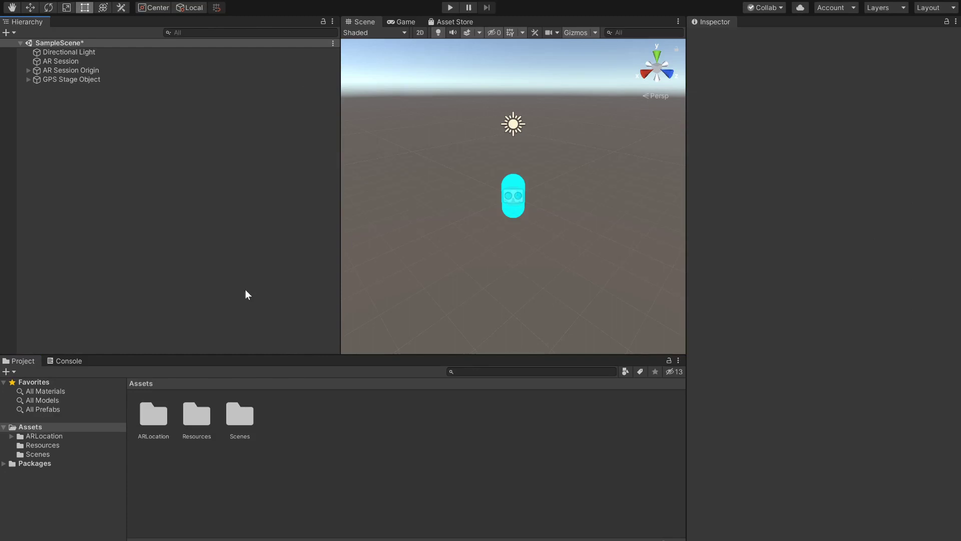
key(ctrl+s)
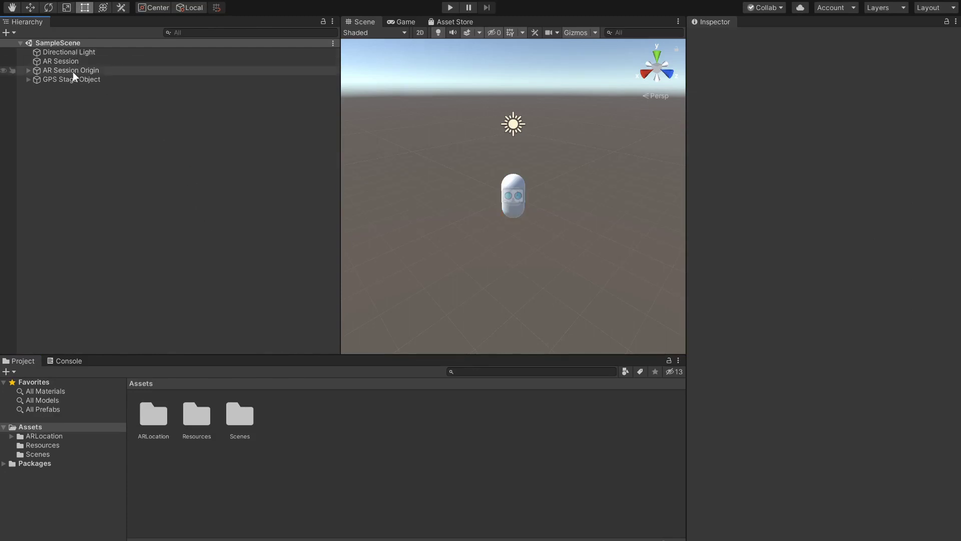
click(94, 80)
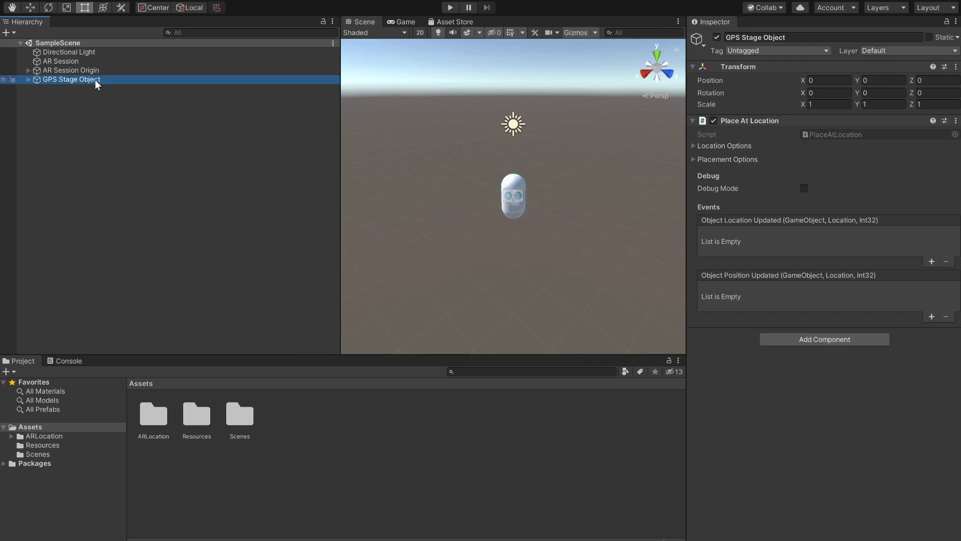
Delete the GPS Stage Object and create an empty object named WebMapLoader, saving the scene.
key(Delete)
key(ctrl+s)
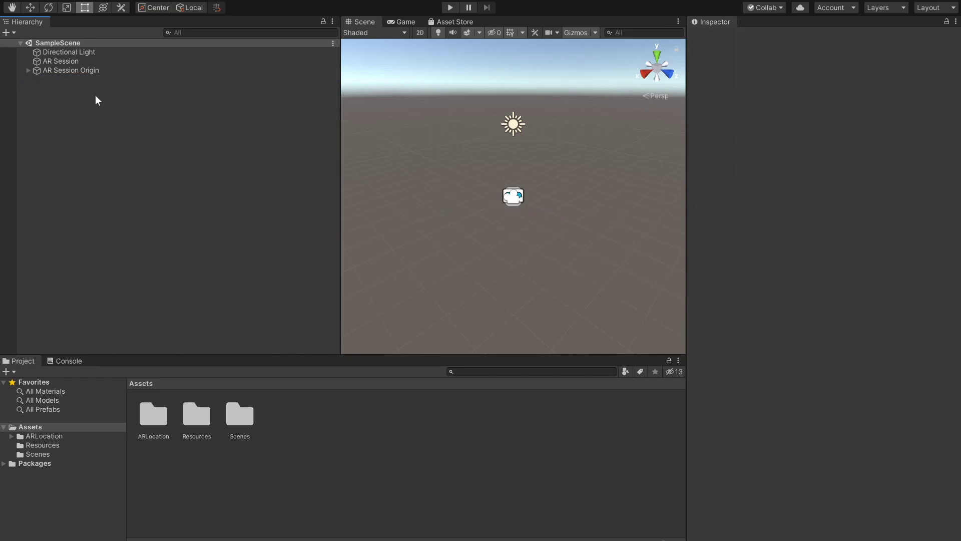
right_click(95, 95)
click(153, 184)
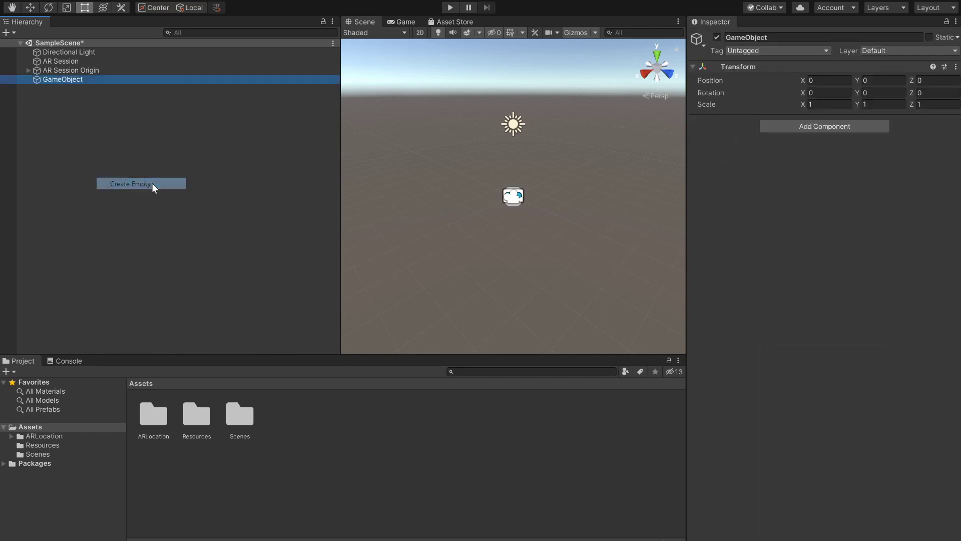
click(783, 39)
text(WEbMapLoader)
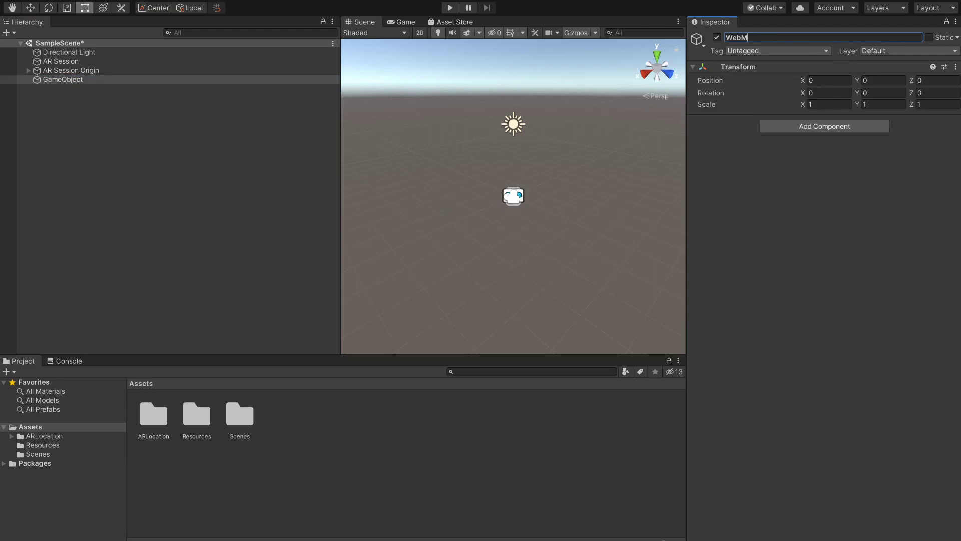
key(Return)
key(ctrl+s)
Add the Web Map Loader component to WebMapLoader.
click(791, 126)
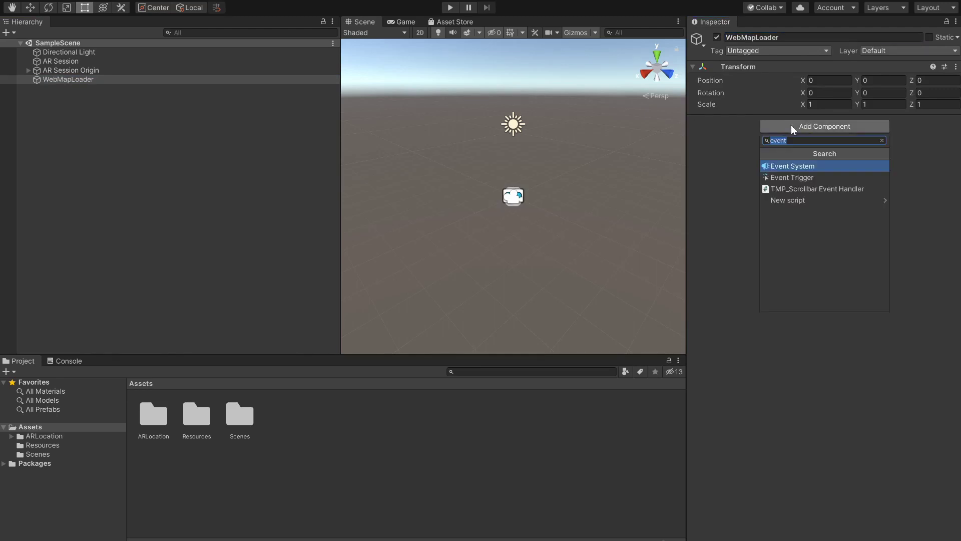
text(Web)
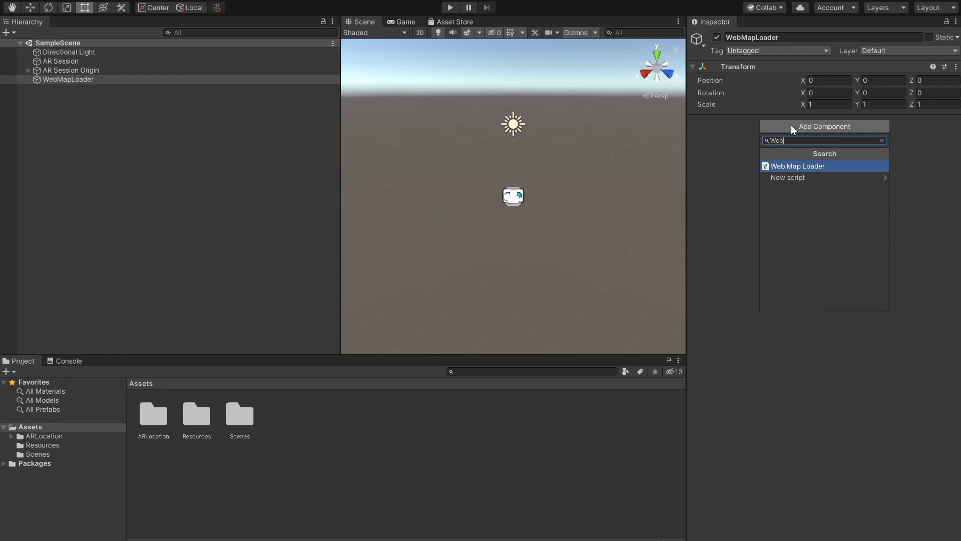
click(802, 166)
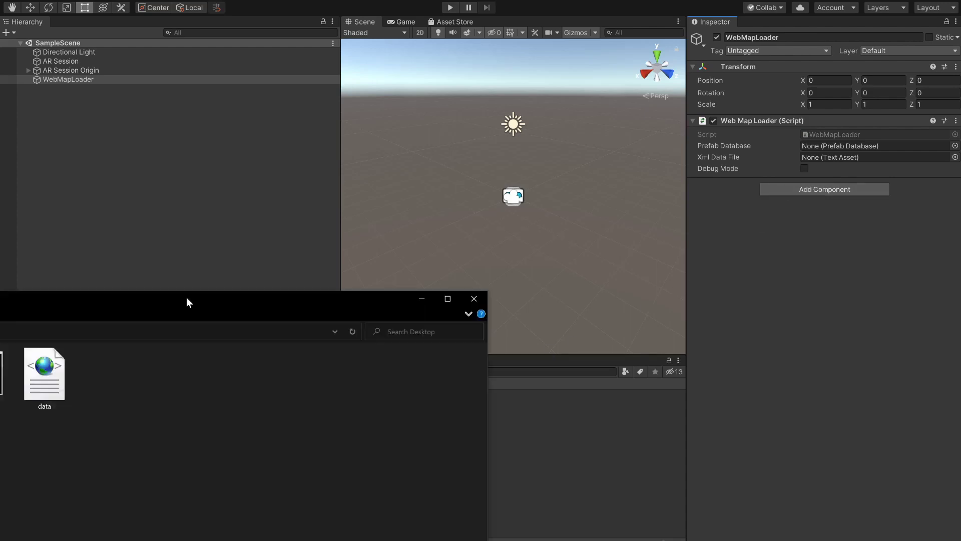
Import the exported data XML into Assets and assign it as the Web Map Loader's Xml Data File.
drag(187, 296, 180, 455)
drag(53, 505, 338, 414)
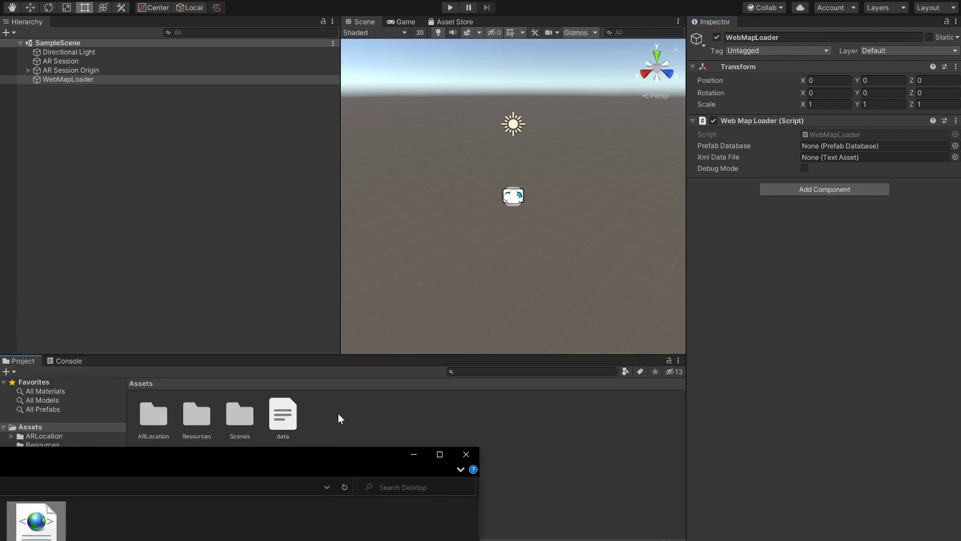
click(466, 454)
click(290, 417)
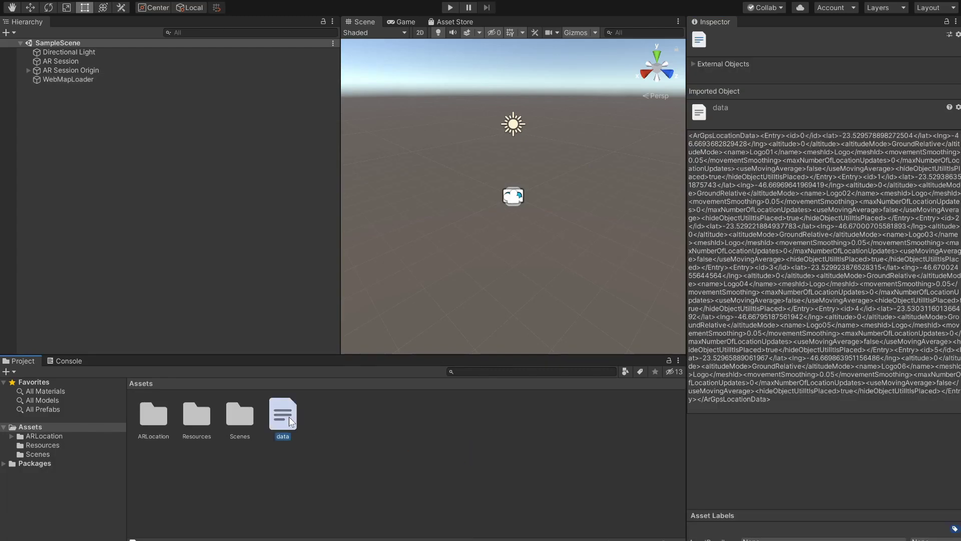
click(121, 80)
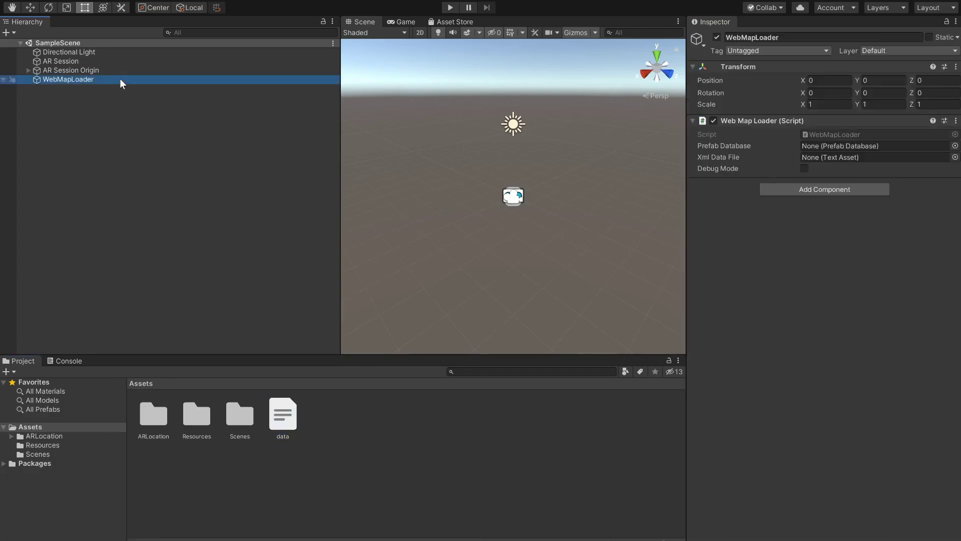
drag(283, 423, 821, 158)
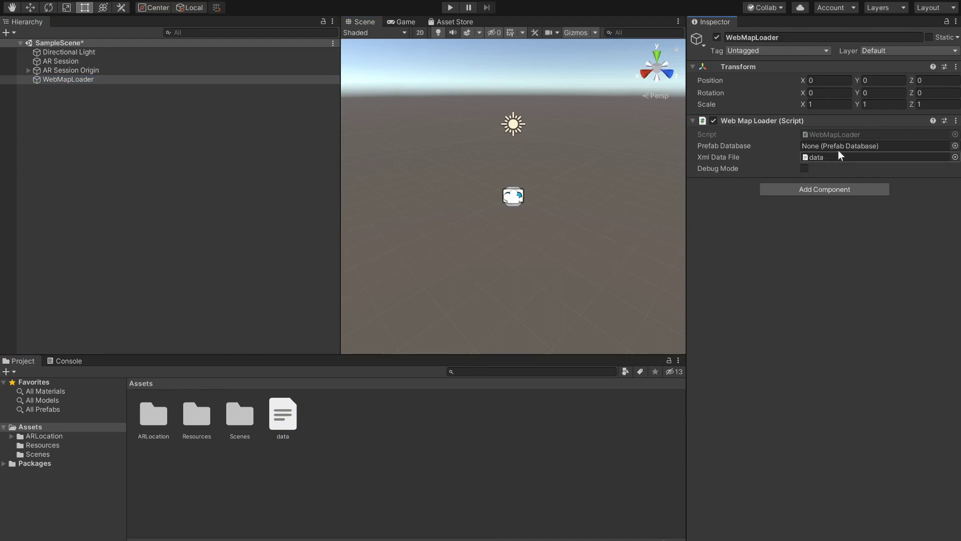
Create a new AR+GPS PrefabDatabase asset named PrefabDb in the Assets folder.
right_click(357, 422)
mouse_move(463, 184)
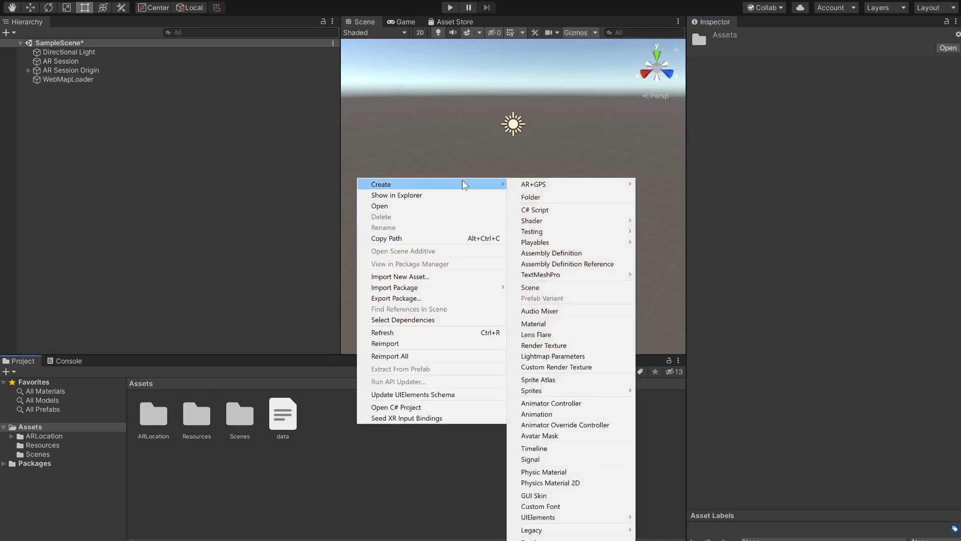
mouse_move(569, 183)
click(699, 217)
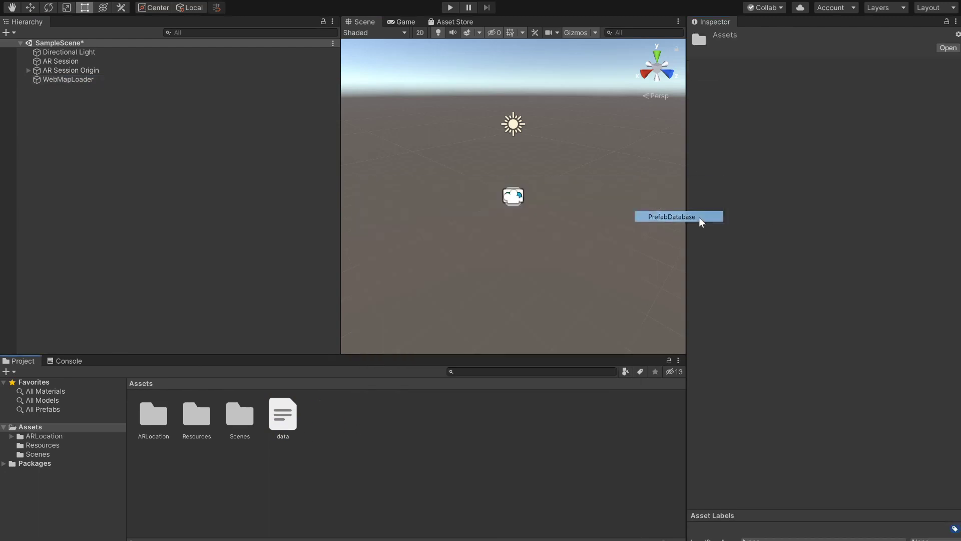
click(691, 76)
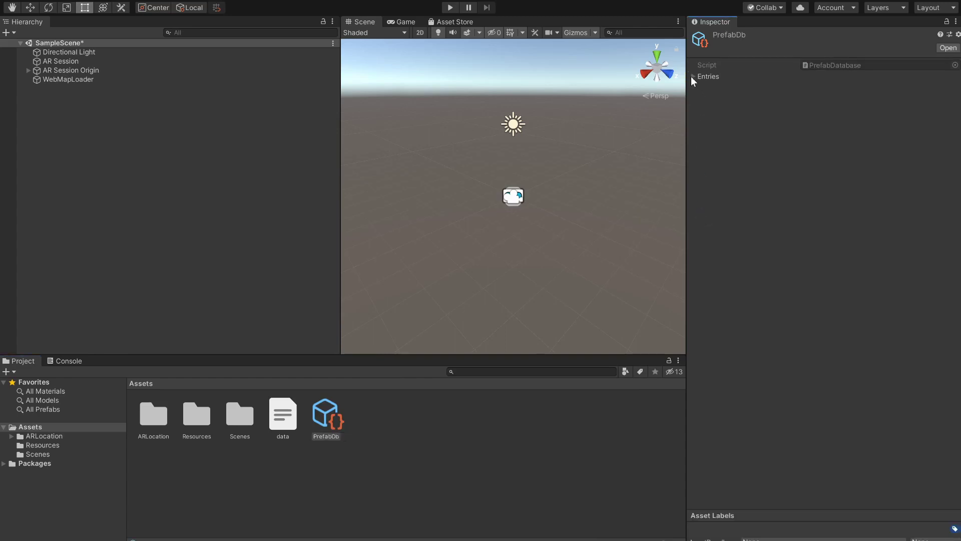
Give PrefabDb one entry with Mesh Id 'Logo' mapped to the ARGPS LOGO prefab.
click(693, 76)
click(811, 88)
text(1)
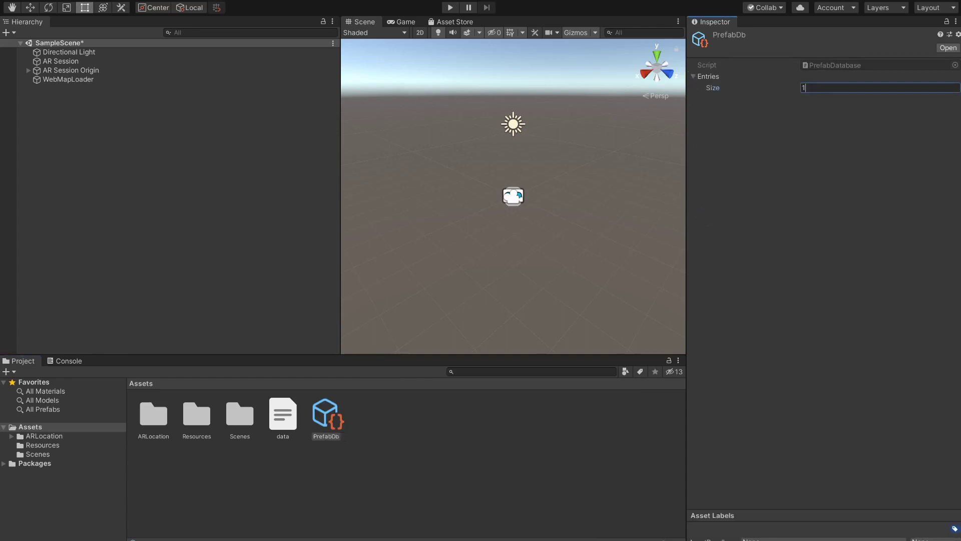
key(Return)
click(716, 99)
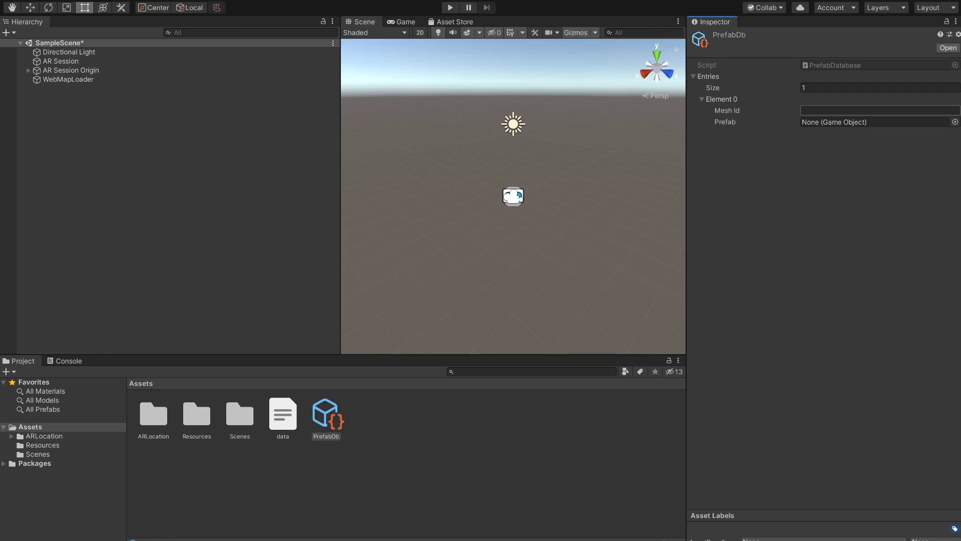
text(Logo)
click(955, 121)
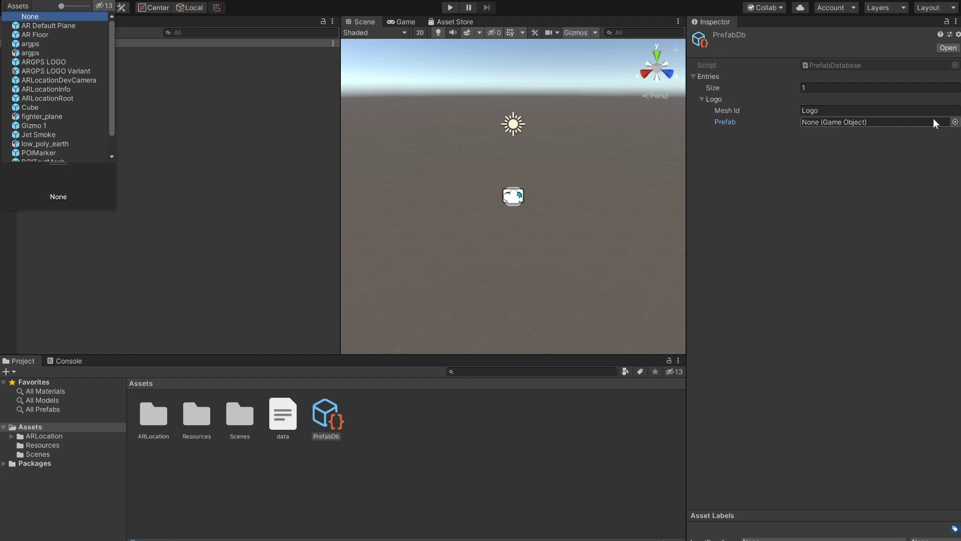
click(48, 62)
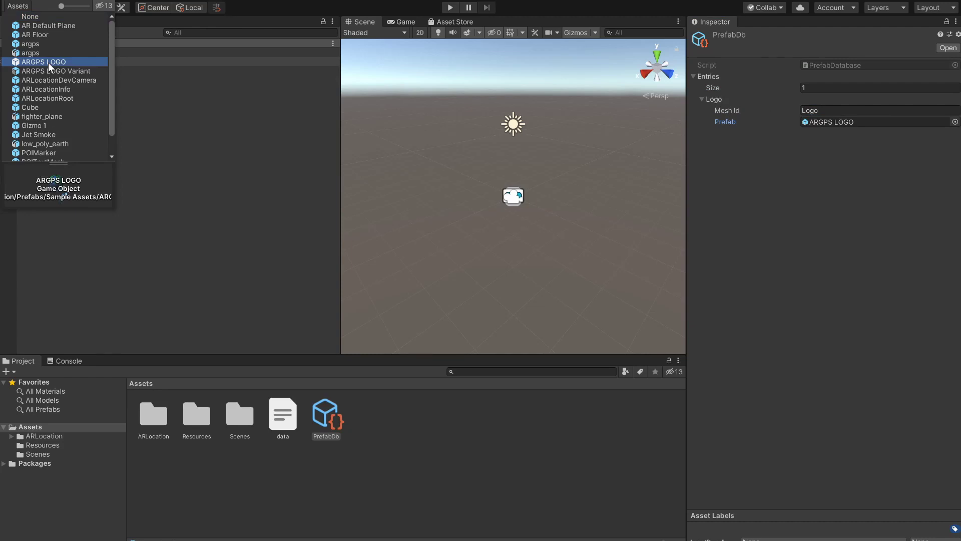
double_click(48, 62)
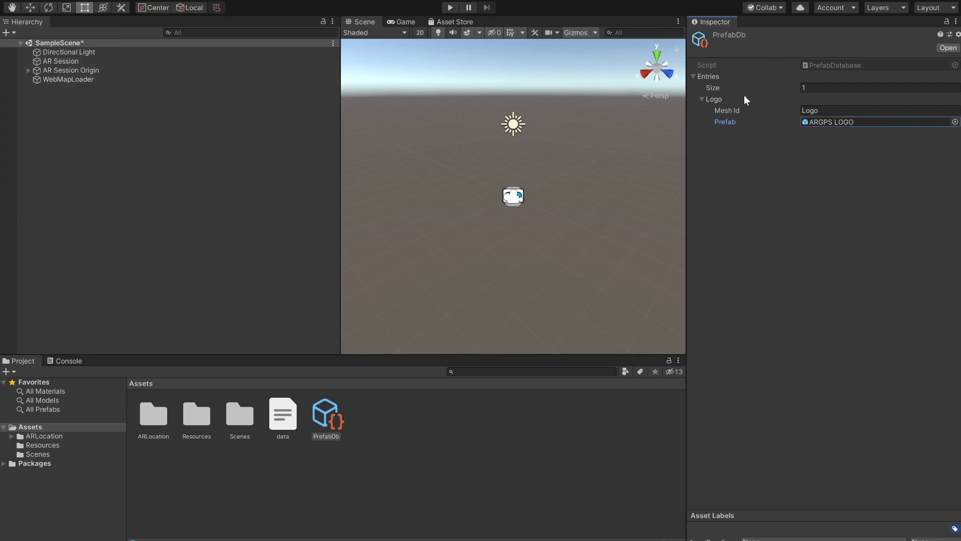
Assign PrefabDb as the WebMapLoader's prefab database.
click(93, 79)
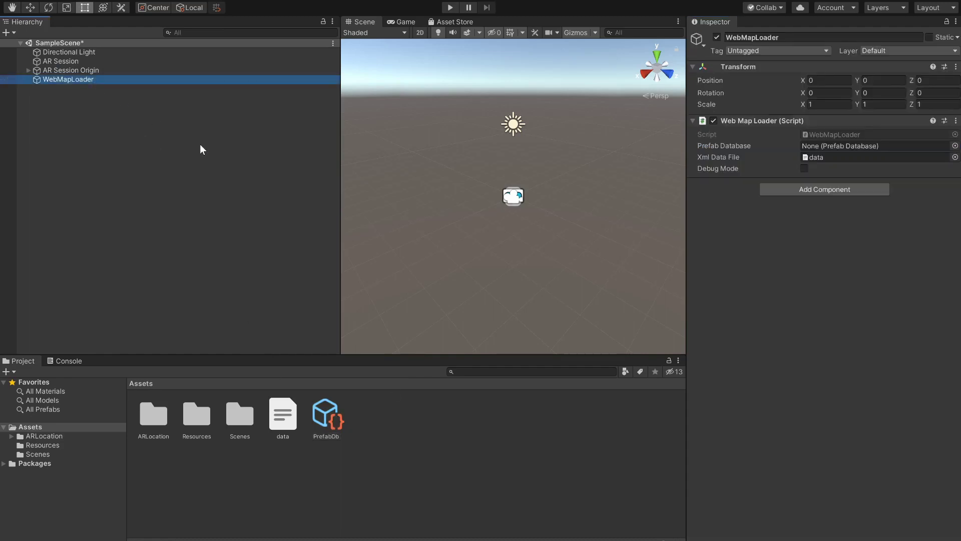
drag(313, 420, 827, 145)
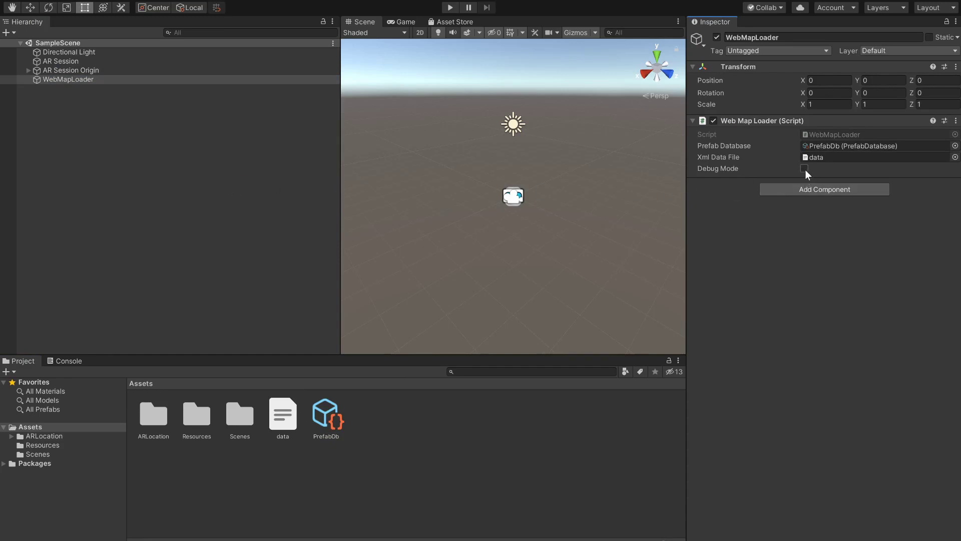
click(233, 206)
Switch the build platform to Android in Build Settings (Ctrl+Shift+B).
key(ctrl+shift+b)
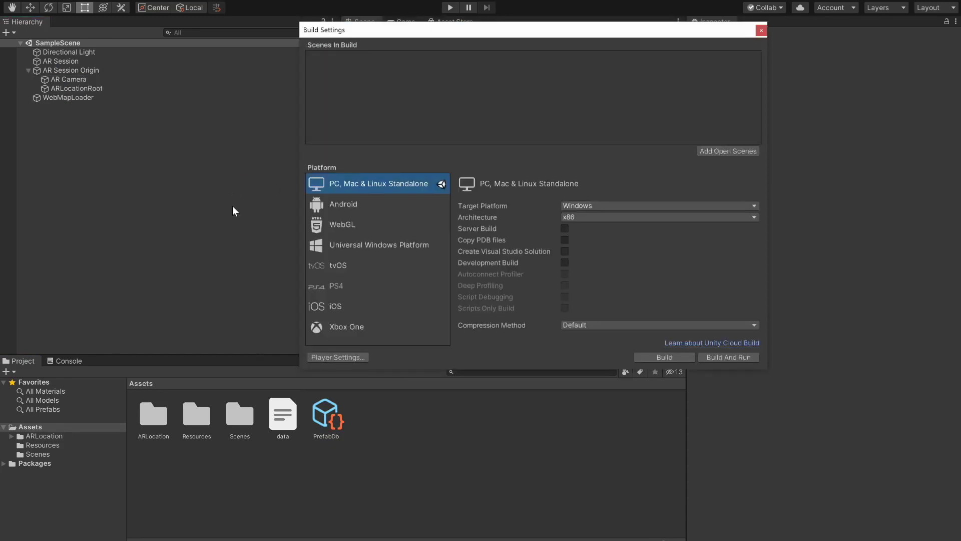
click(339, 201)
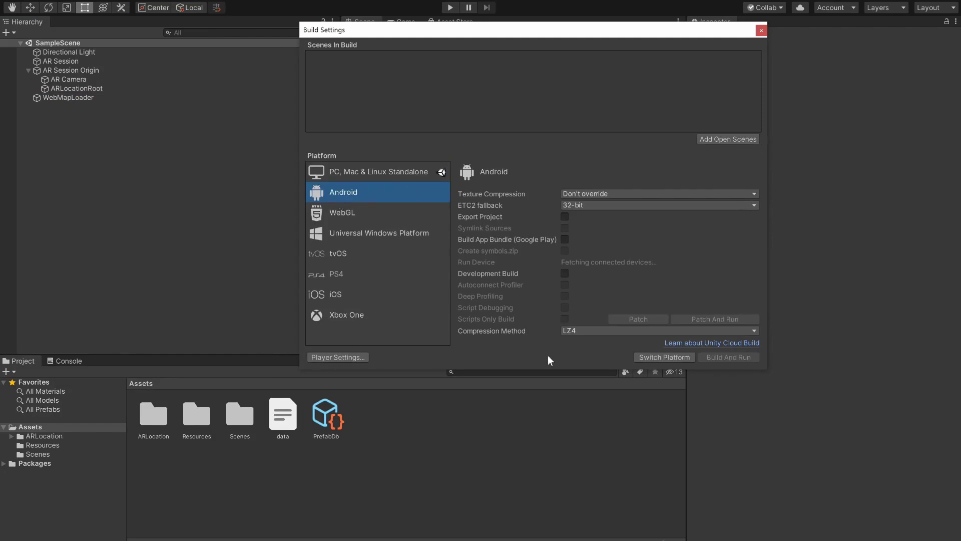
click(653, 357)
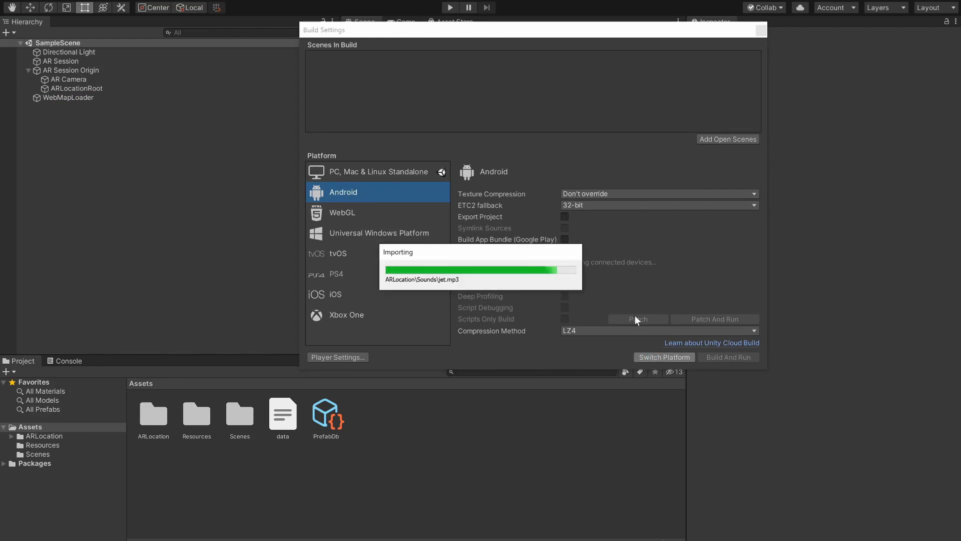
Set the Player Settings company name to 'dmbfm'.
click(351, 355)
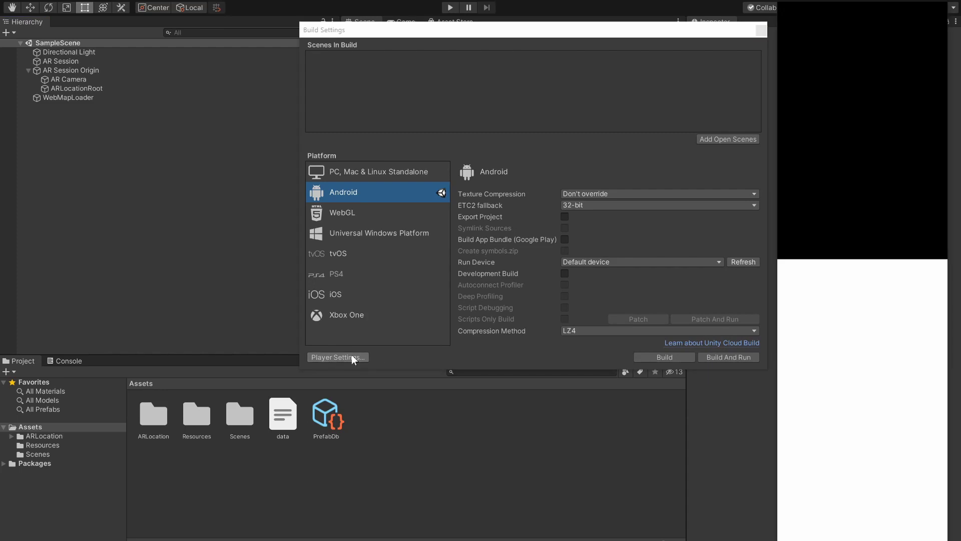
drag(361, 30, 216, 47)
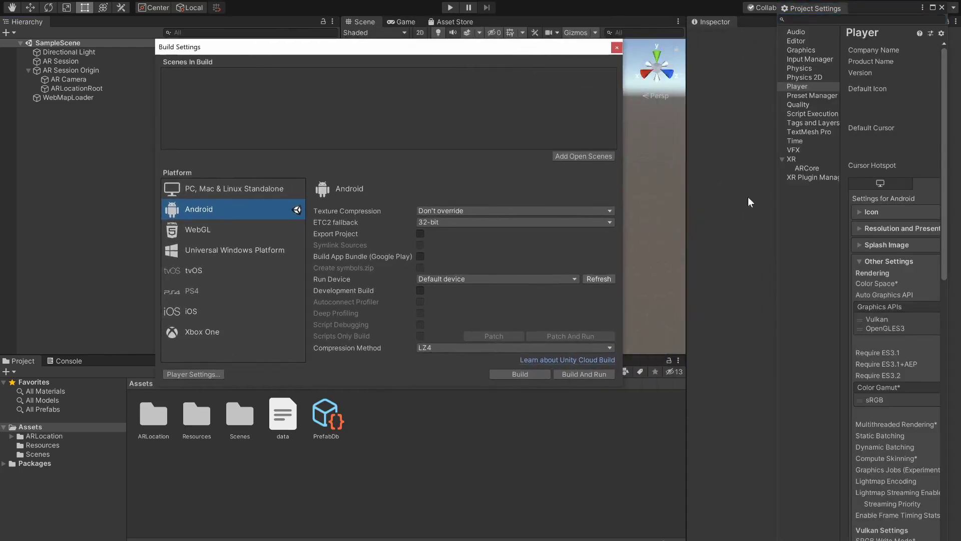
drag(776, 234, 461, 237)
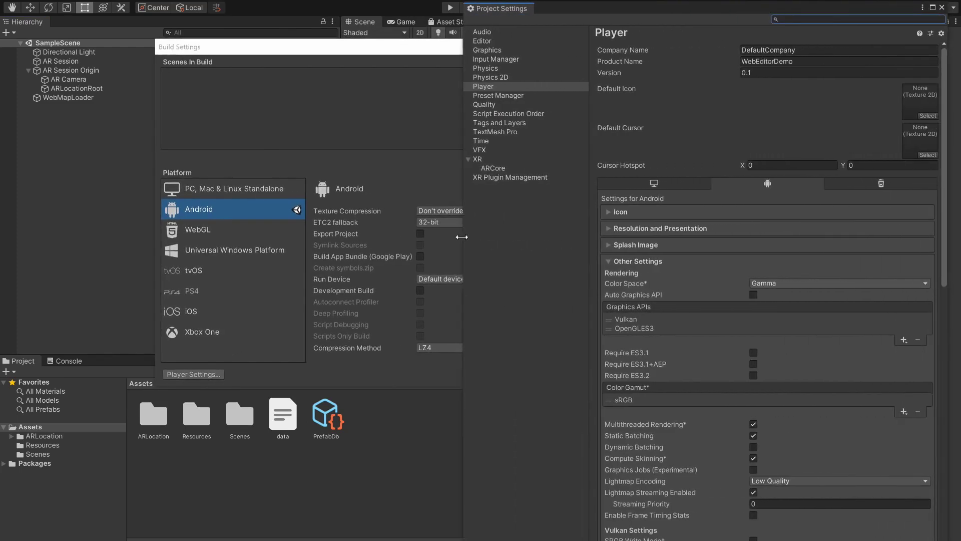
click(819, 50)
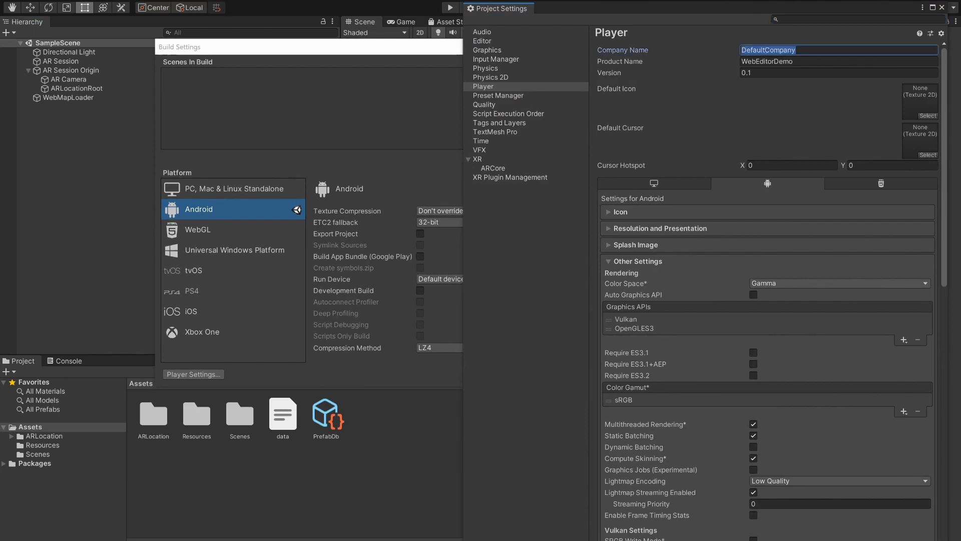
text(dmbfm)
key(Tab)
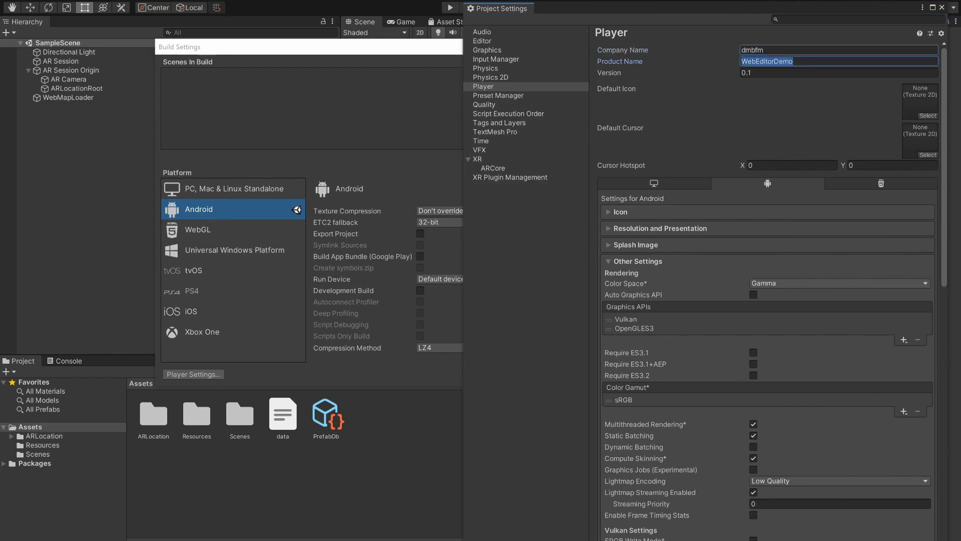
Remove Vulkan from the graphics APIs and disable Multithreaded Rendering.
scroll(748, 259, down, 3)
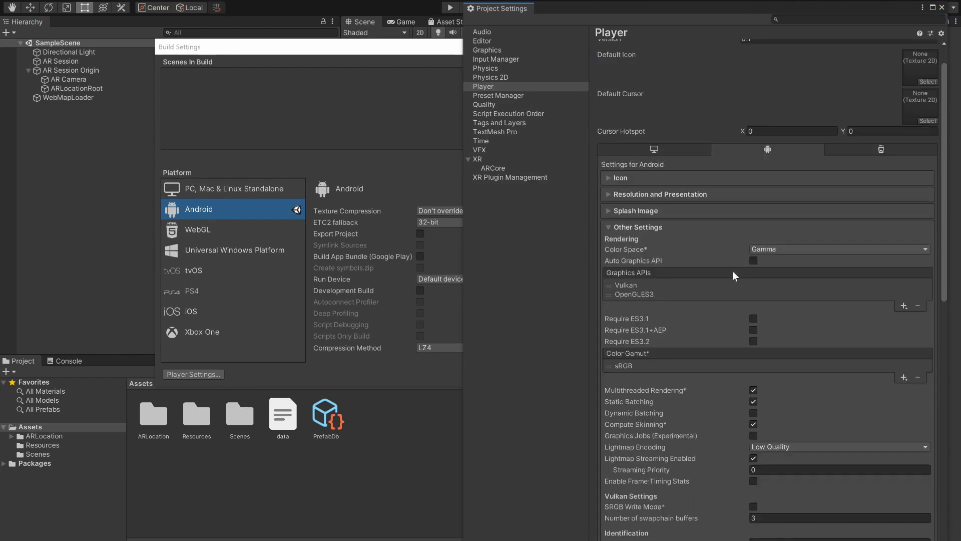
click(721, 286)
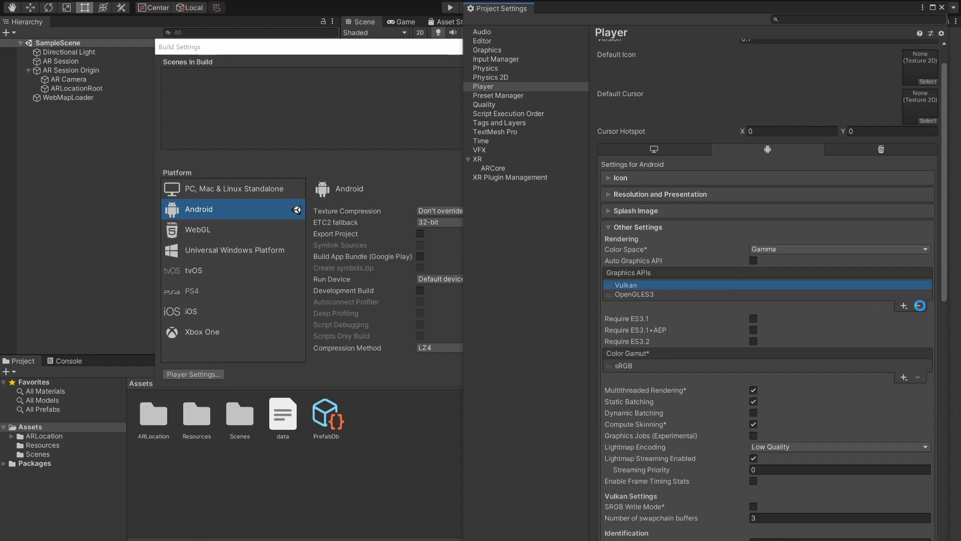
click(920, 306)
click(753, 380)
scroll(800, 398, down, 5)
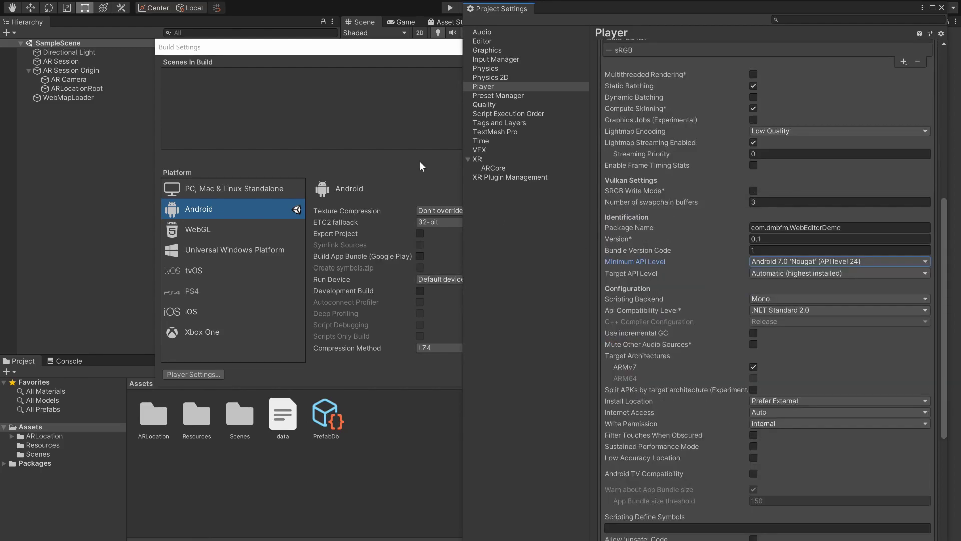
Require minimum API level Android 7.0, add SampleScene, and start Build And Run.
click(583, 156)
click(584, 374)
click(635, 498)
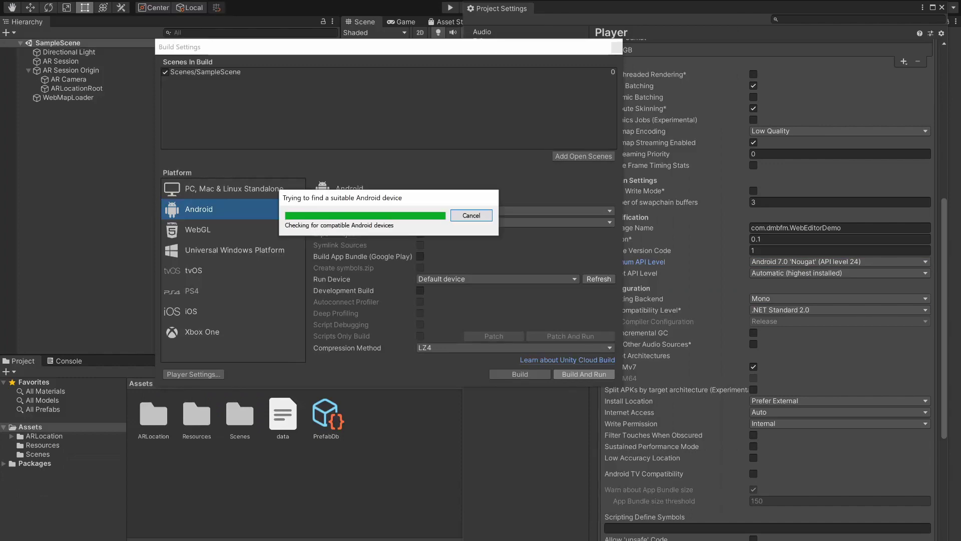